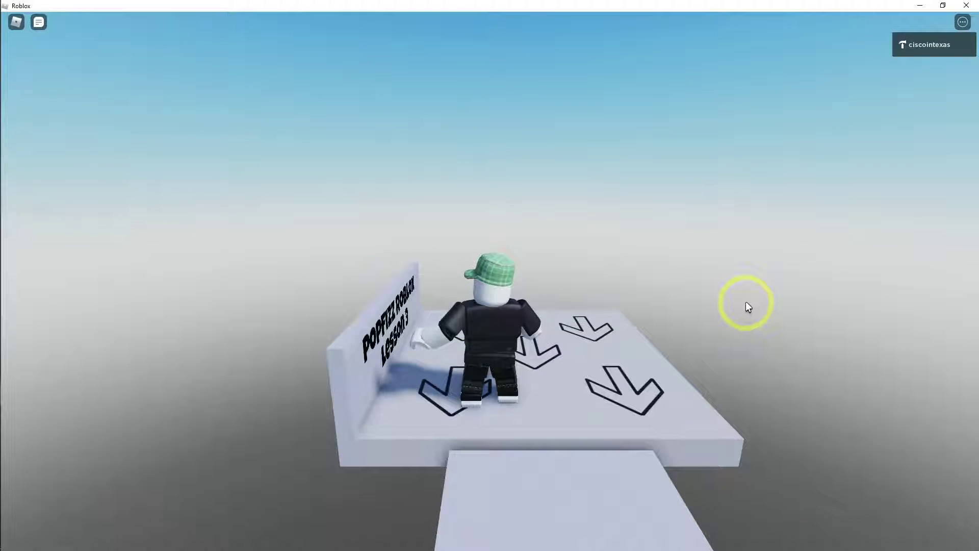
Run the demo obby avatar over the blue block, pink cylinders, green wedges and yellow spheres to the far Built In Parts platform.
key("Right")
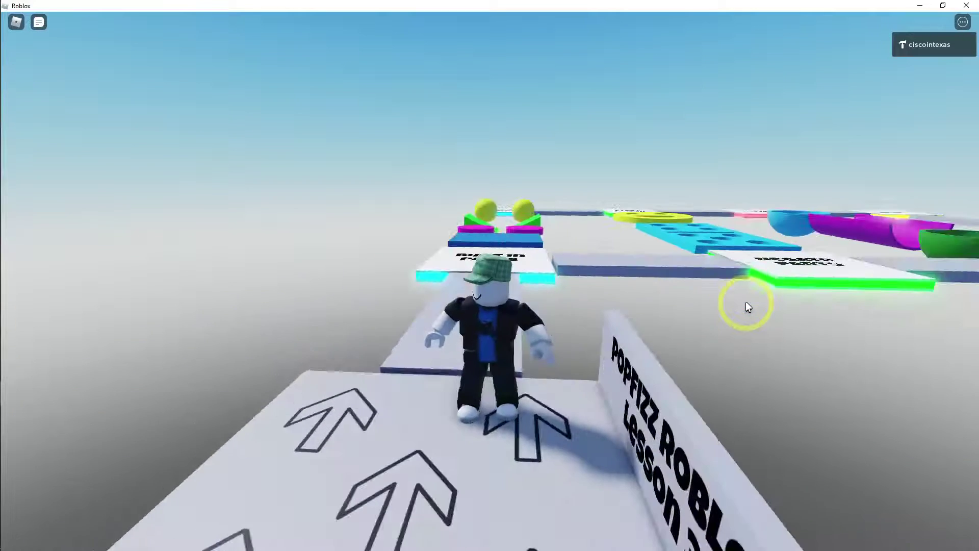
key("w")
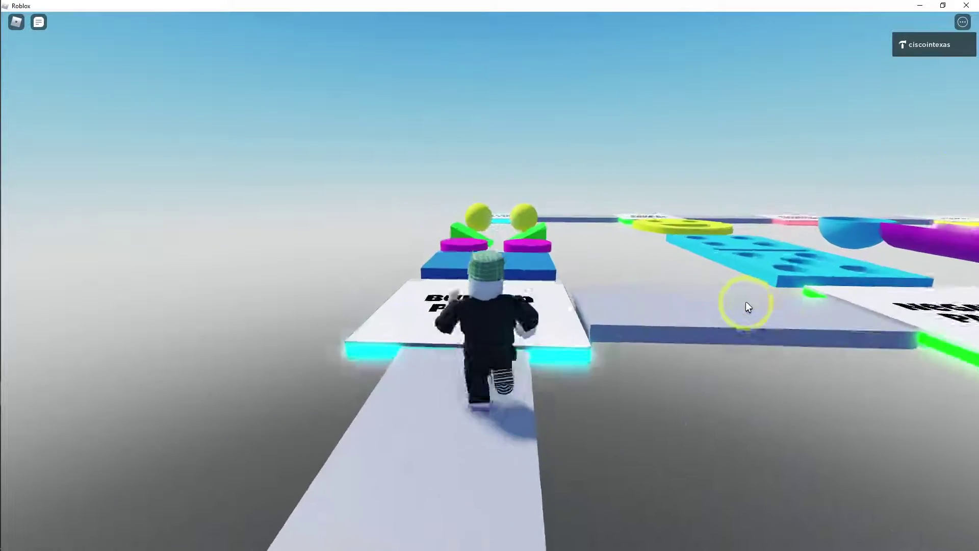
key("w")
key("Right")
right_click_drag(690, 267, 690, 267)
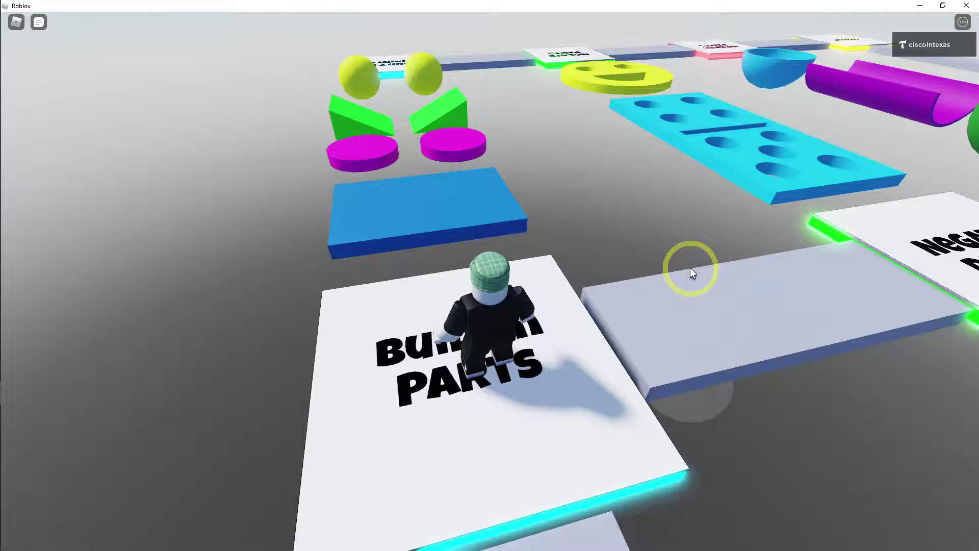
key("w")
key("space")
key("w")
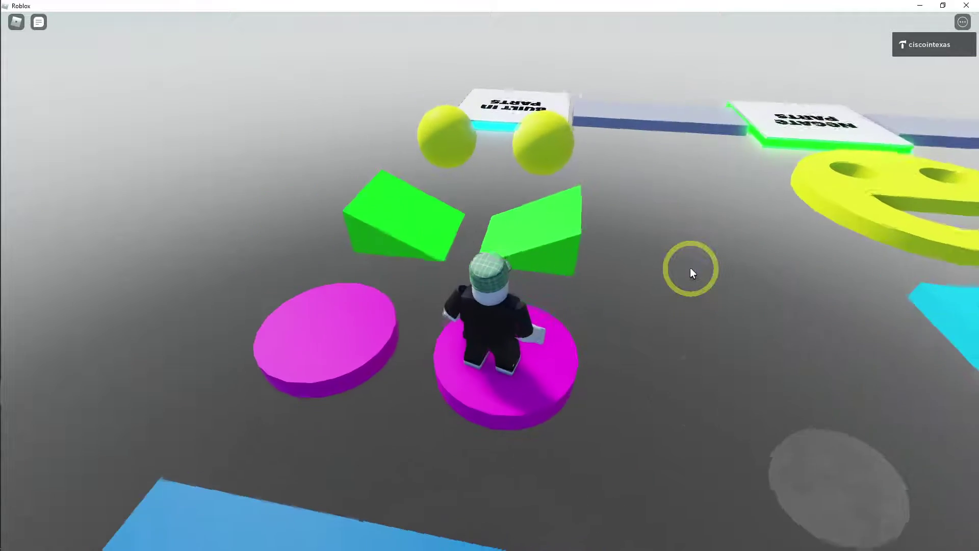
key("w")
key("w")
key("space")
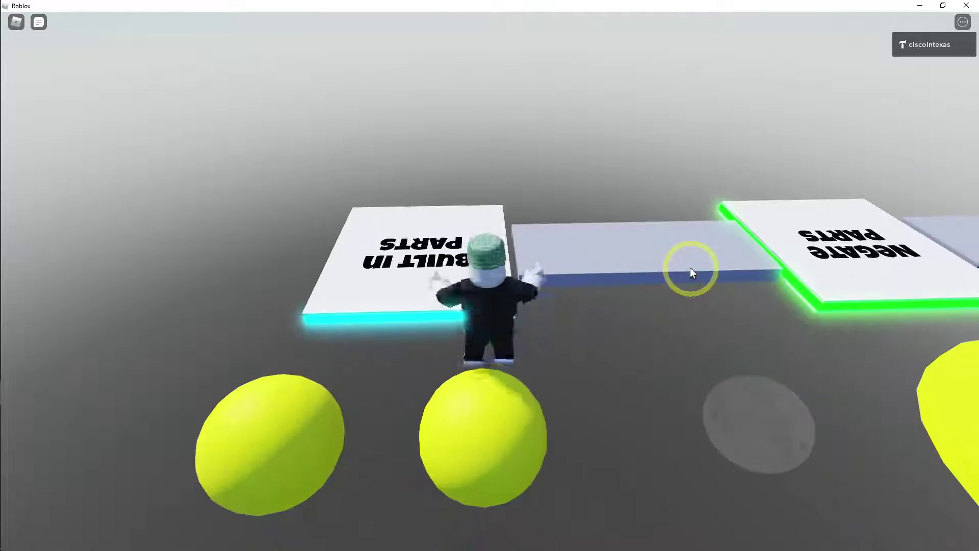
key("d")
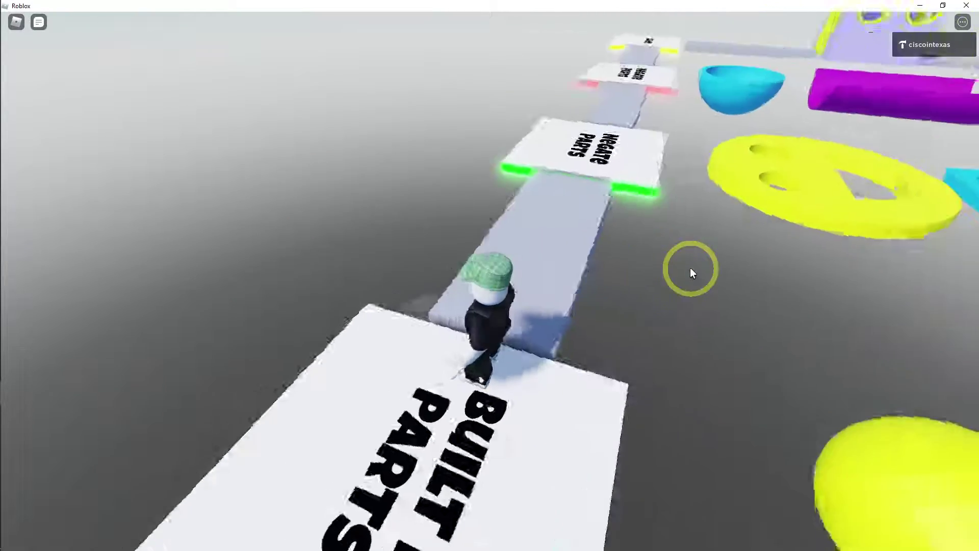
Take the avatar to the yellow smiley obstacle beside the Negate Parts platform and explore the rest of the demo course.
key("w")
right_click_drag(690, 267, 690, 267)
key("w")
key("space")
scroll(690, 267, "down", 5)
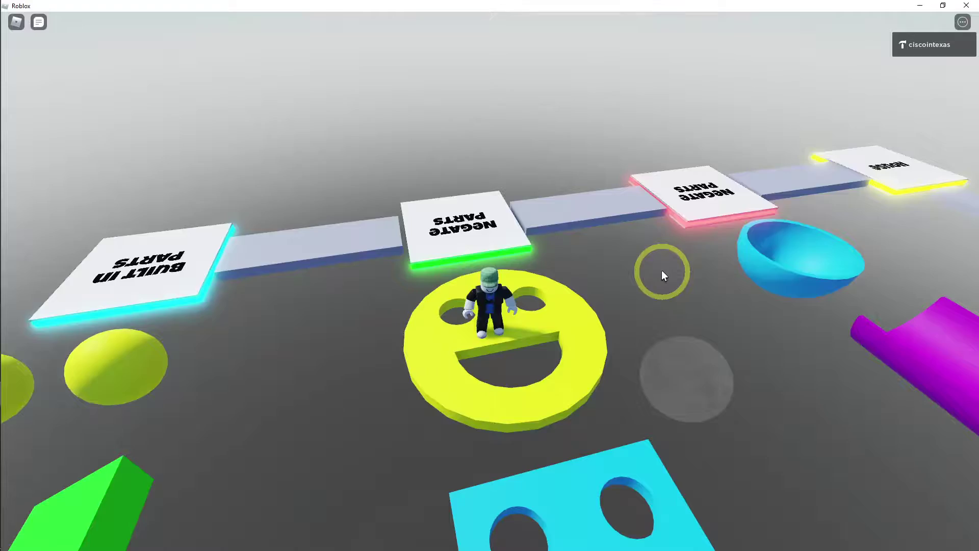
right_click_drag(661, 271, 593, 188)
key("w")
key("s")
key("w")
key("w")
key("w")
key("w")
key("w")
key("w")
key("w")
key("w")
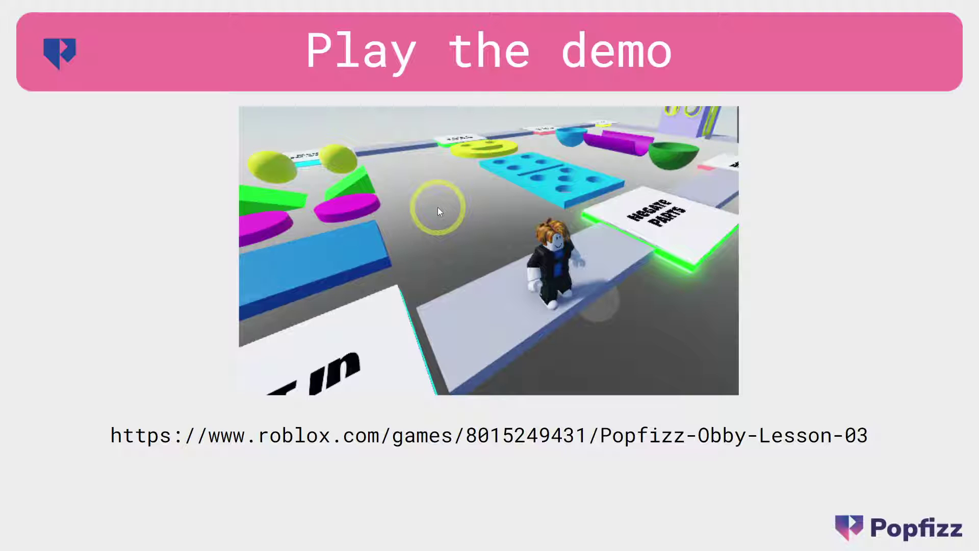
Switch to the Baseplate project in Roblox Studio and insert a block part beyond the spawn location.
key("alt+Tab")
key("alt+Tab")
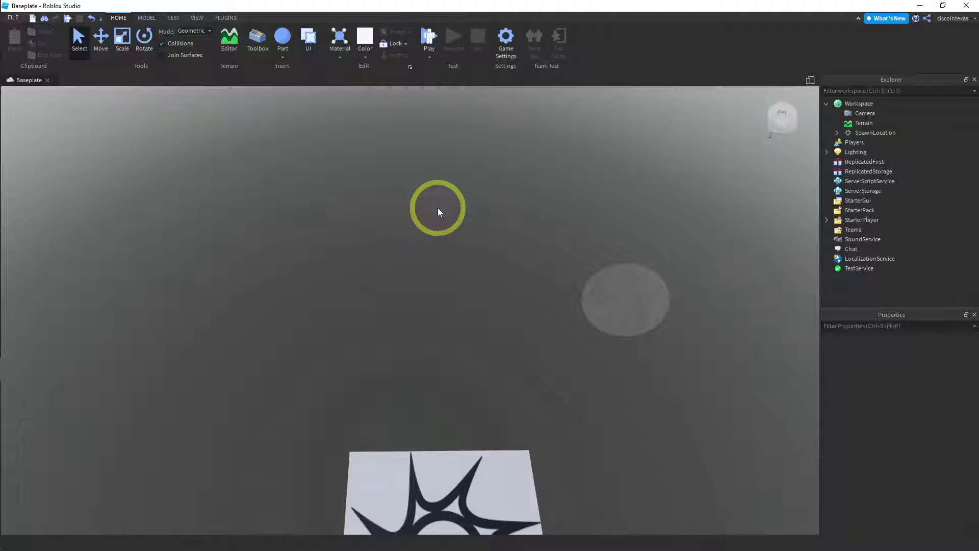
right_click_drag(463, 336, 463, 341)
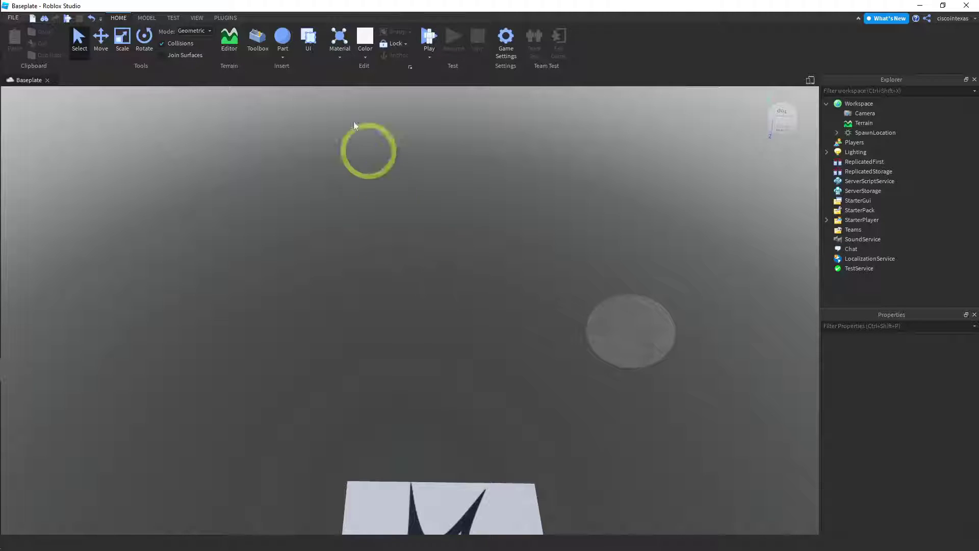
left_click(283, 57)
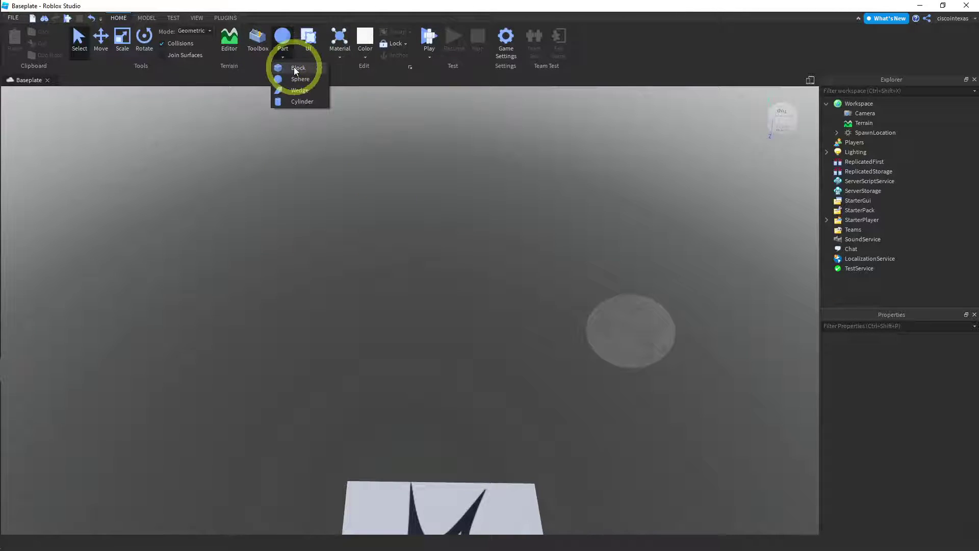
left_click(288, 84)
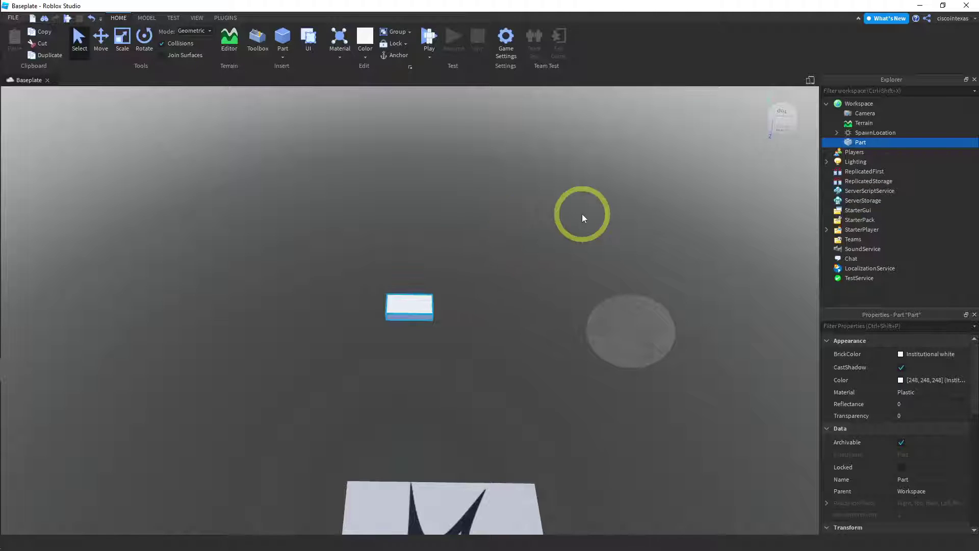
Rename the new block part as Wall.
double_click(859, 143)
type("E")
type("all")
key("Return")
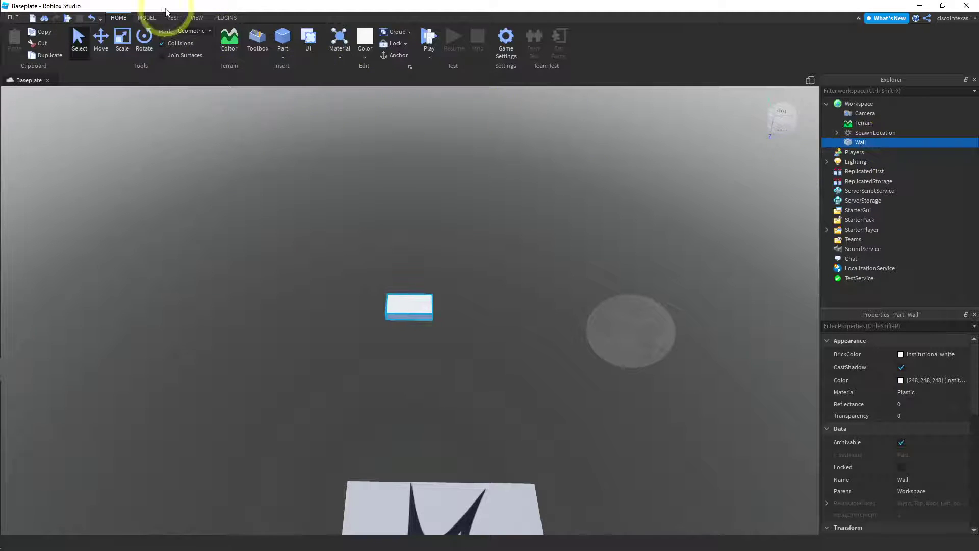
Switch the Studio window to full screen.
left_click(197, 17)
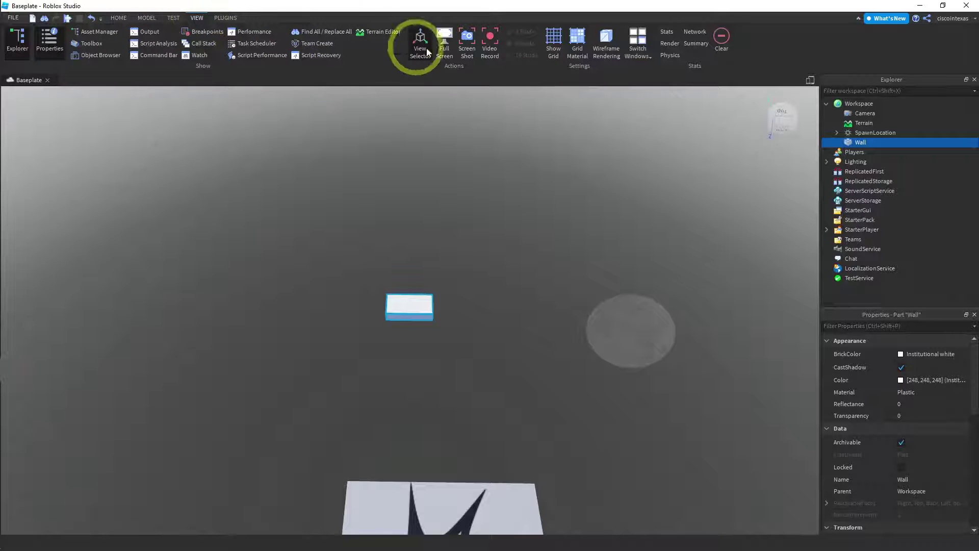
left_click(443, 49)
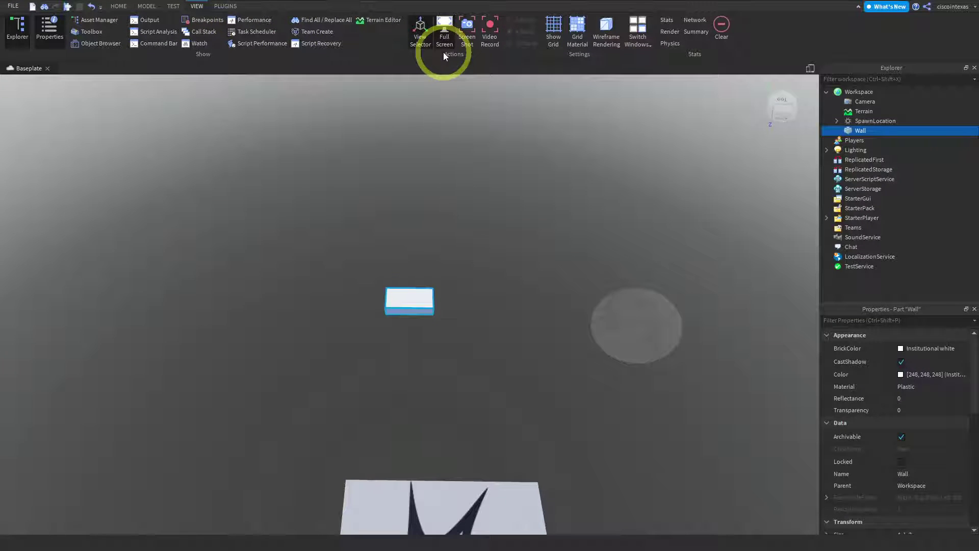
left_click(122, 8)
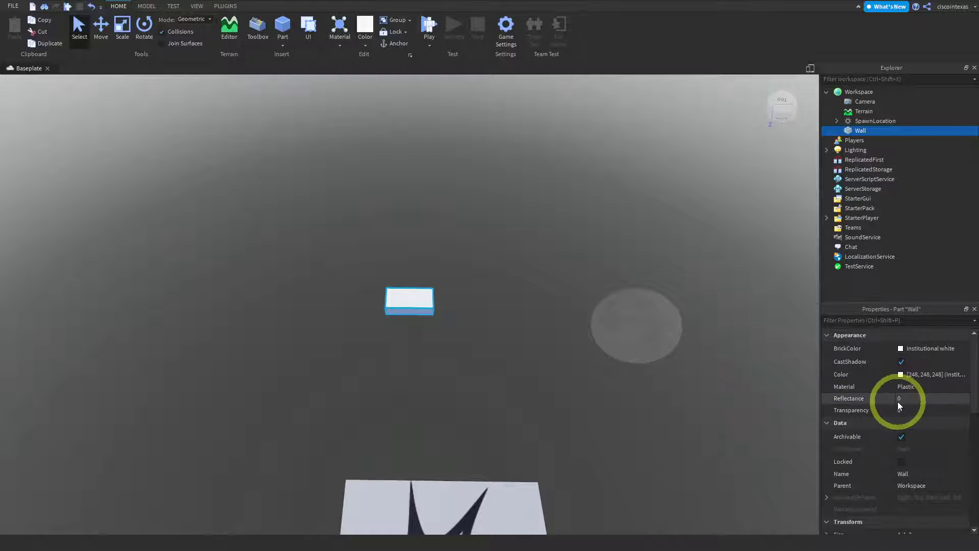
Set the wall's size to 12 in X and 12 in Y.
scroll(897, 401, "down", 5)
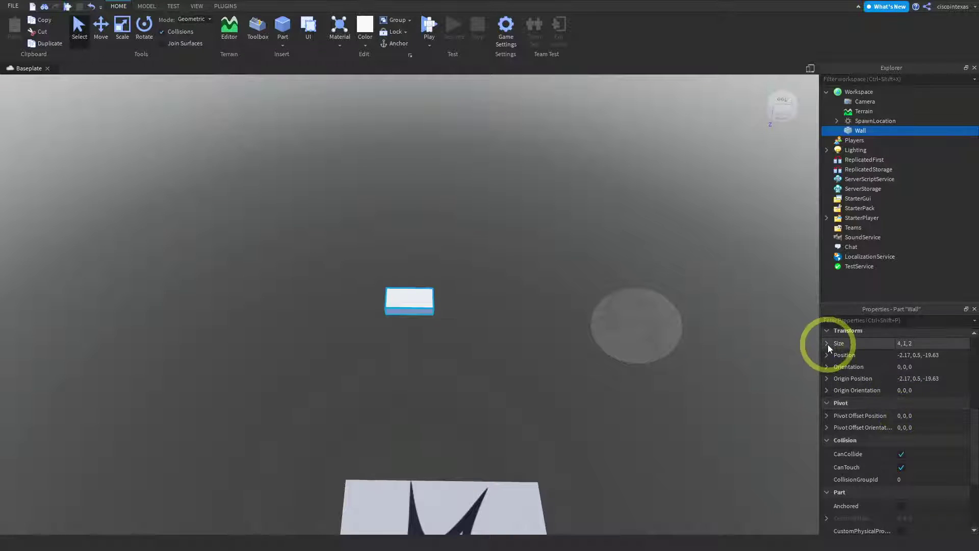
left_click(826, 344)
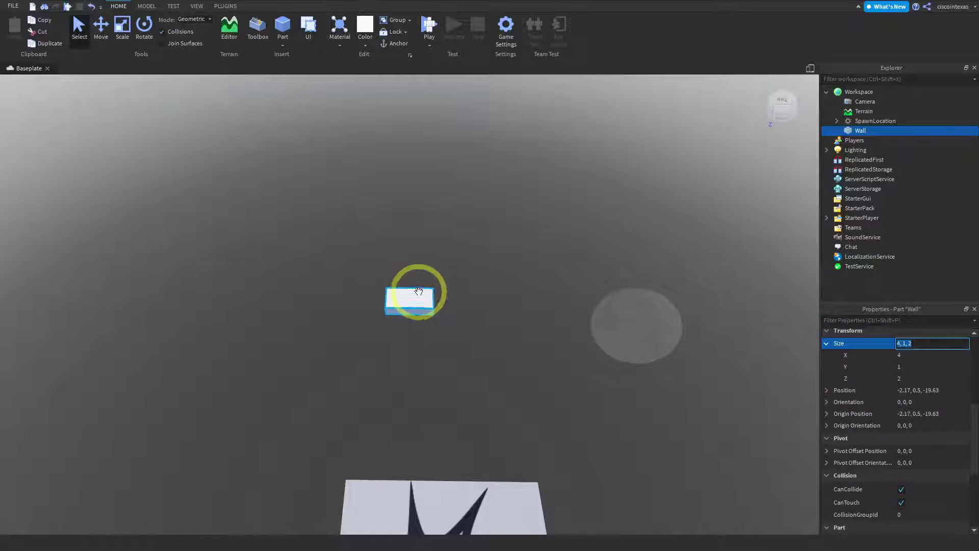
left_click(100, 28)
right_click_drag(465, 390, 443, 387)
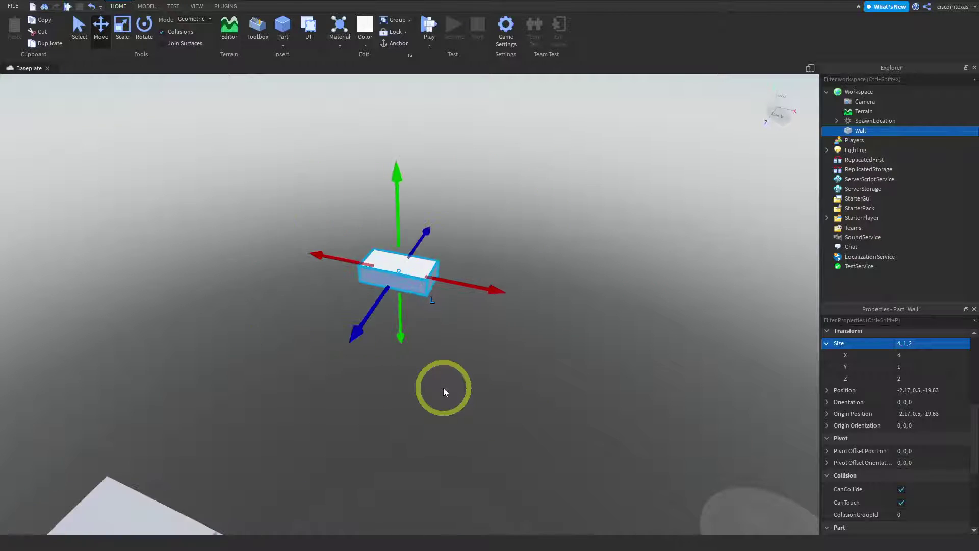
left_click_drag(359, 317, 356, 319)
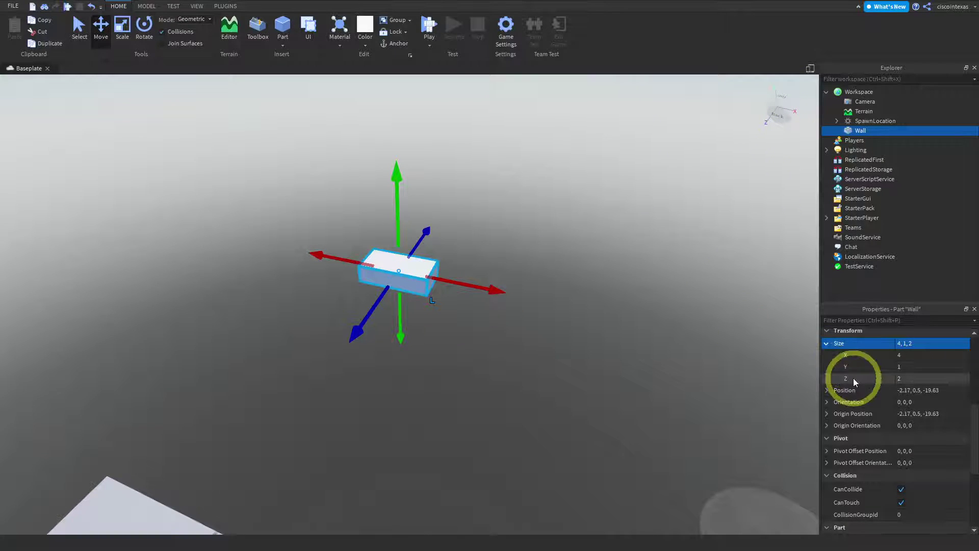
left_click(905, 356)
type("12")
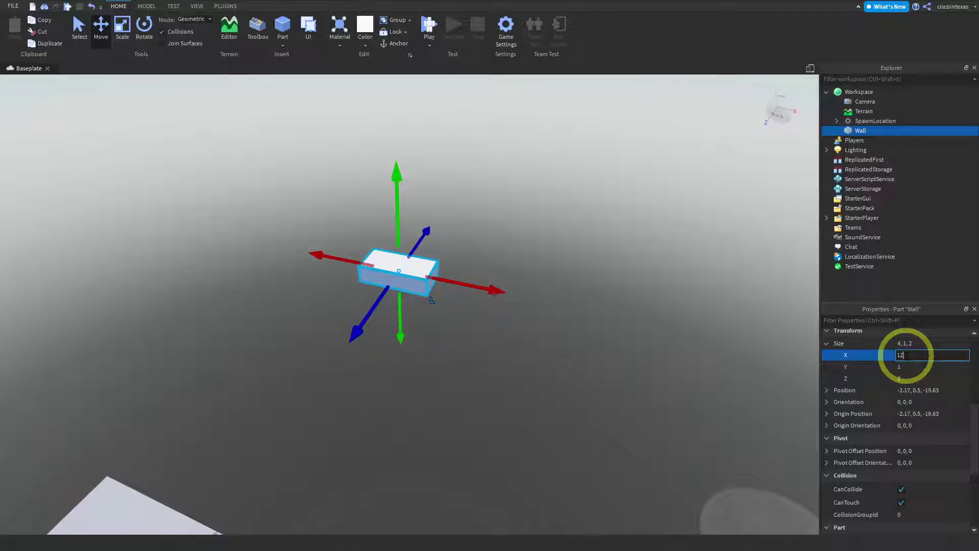
key("Return")
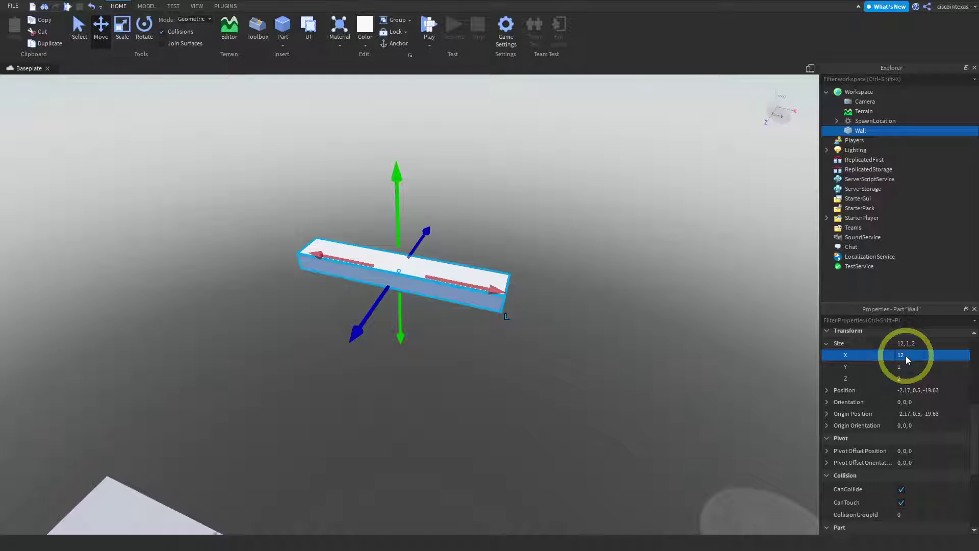
left_click(906, 367)
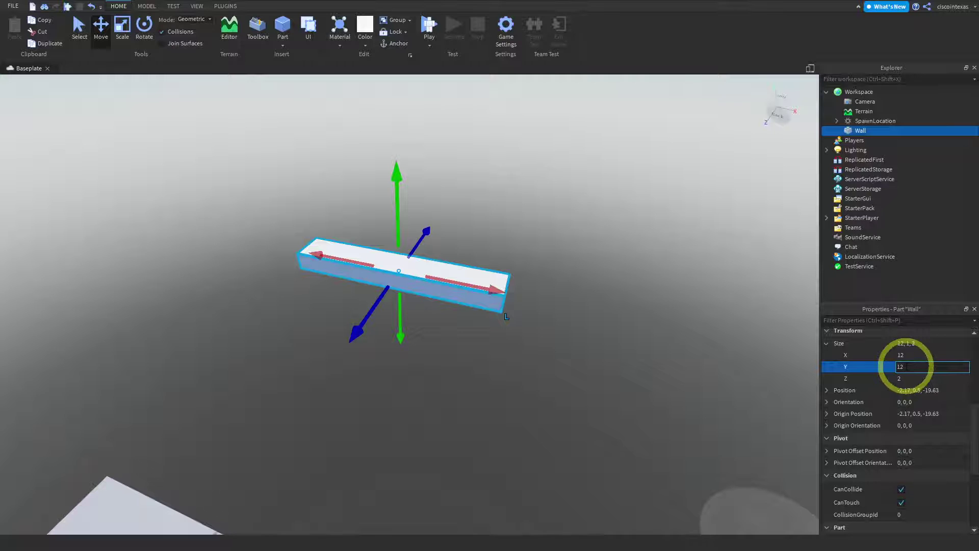
key("Return")
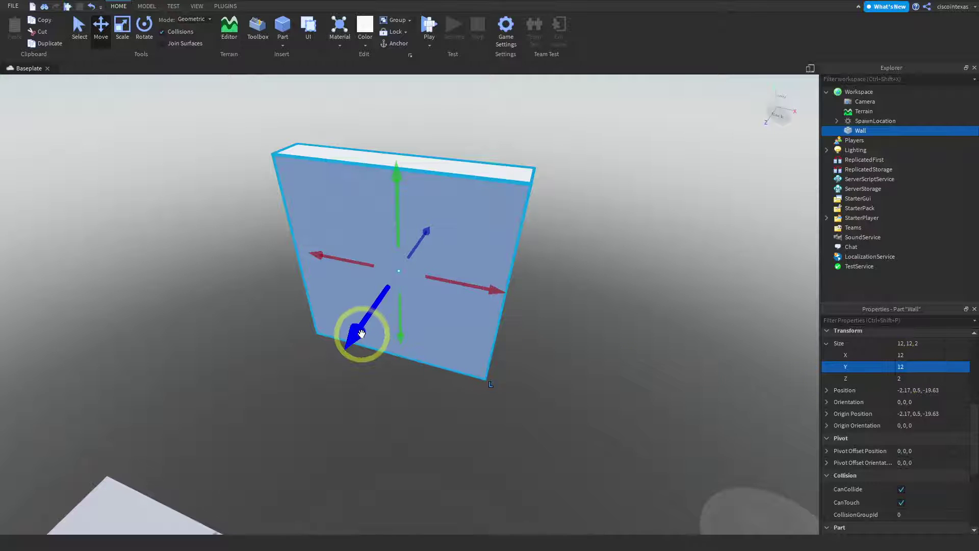
Move the wall to the back edge of the spawn platform and raise it, placing it at about 0.05, 5.45, -9.88.
left_click_drag(356, 335, 201, 510)
right_click_drag(496, 438, 497, 353)
key("s")
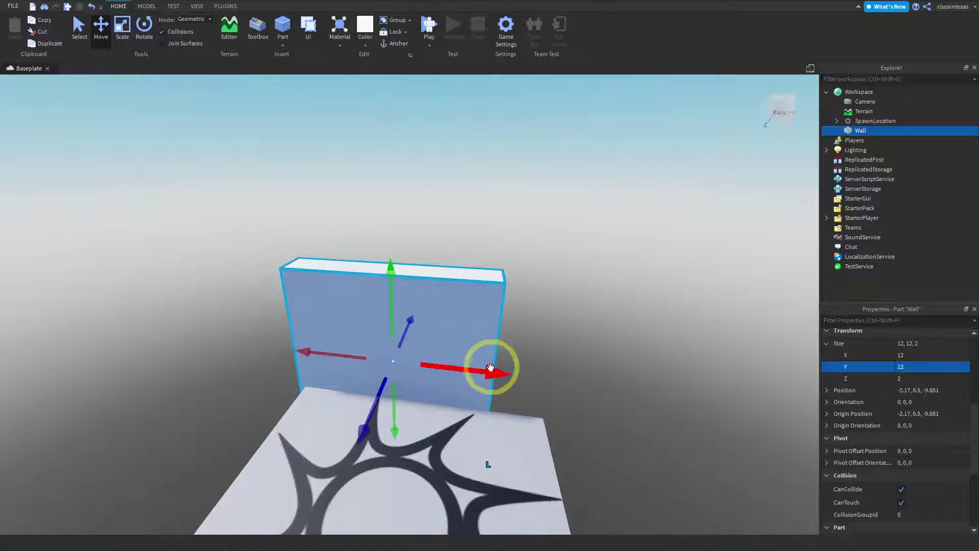
left_click_drag(494, 375, 518, 376)
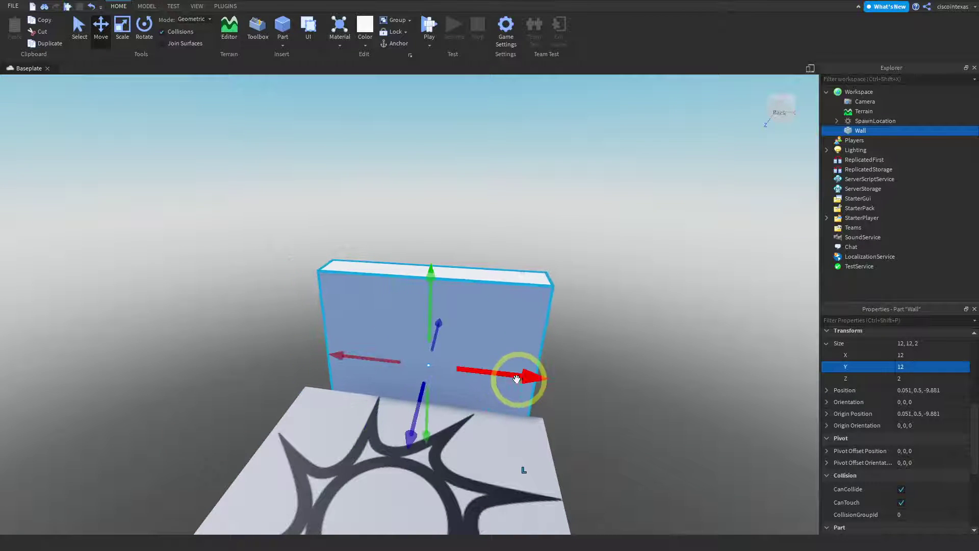
left_click_drag(430, 299, 432, 223)
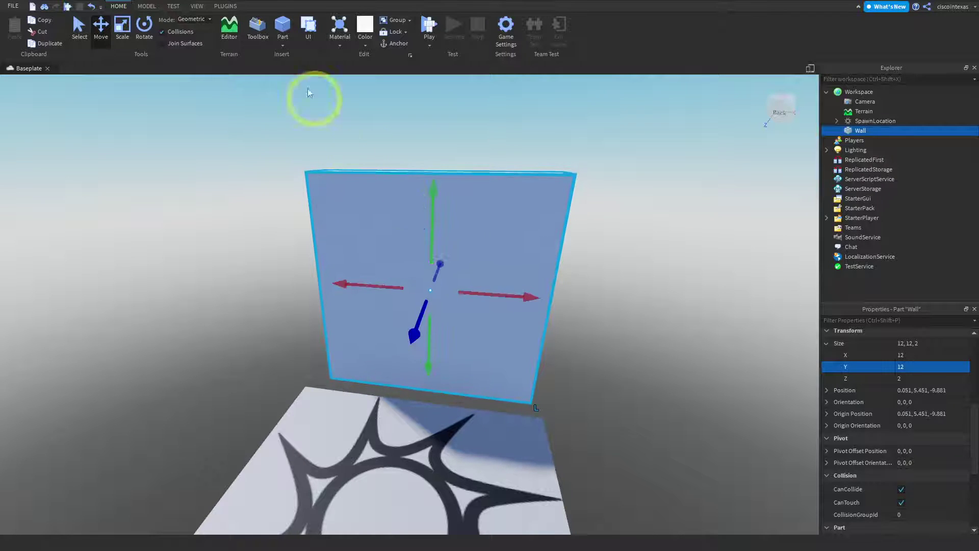
Anchor the wall so it stays in place, leaving it deselected.
left_click(146, 6)
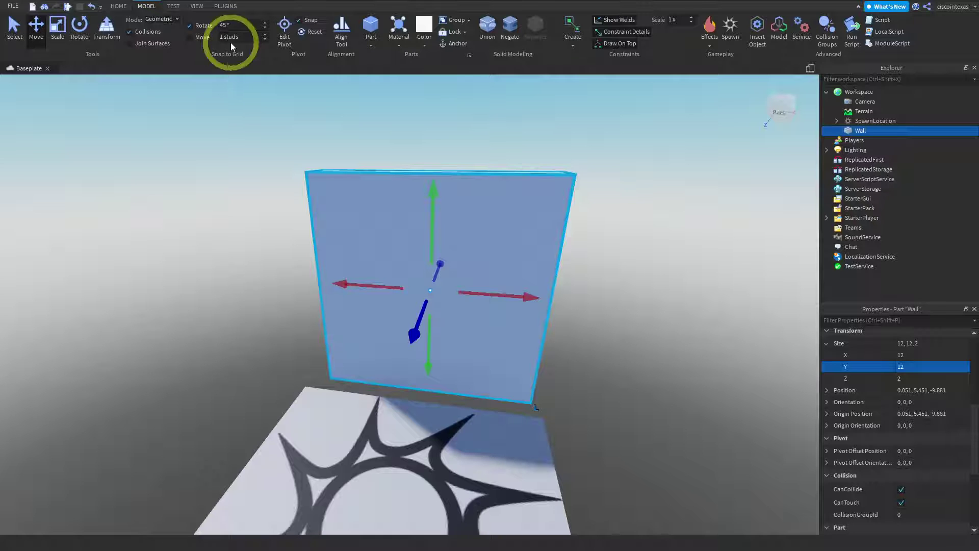
right_click_drag(237, 289, 238, 289)
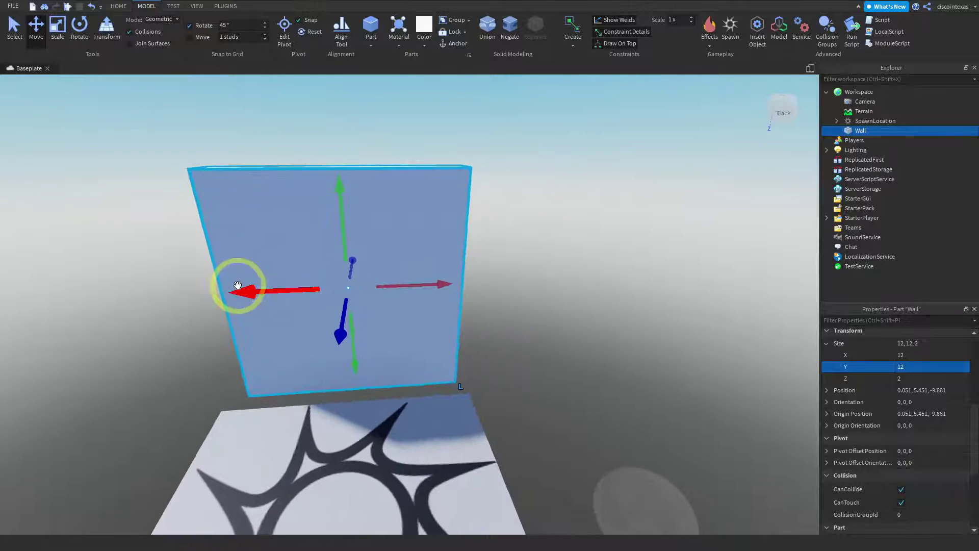
left_click(455, 44)
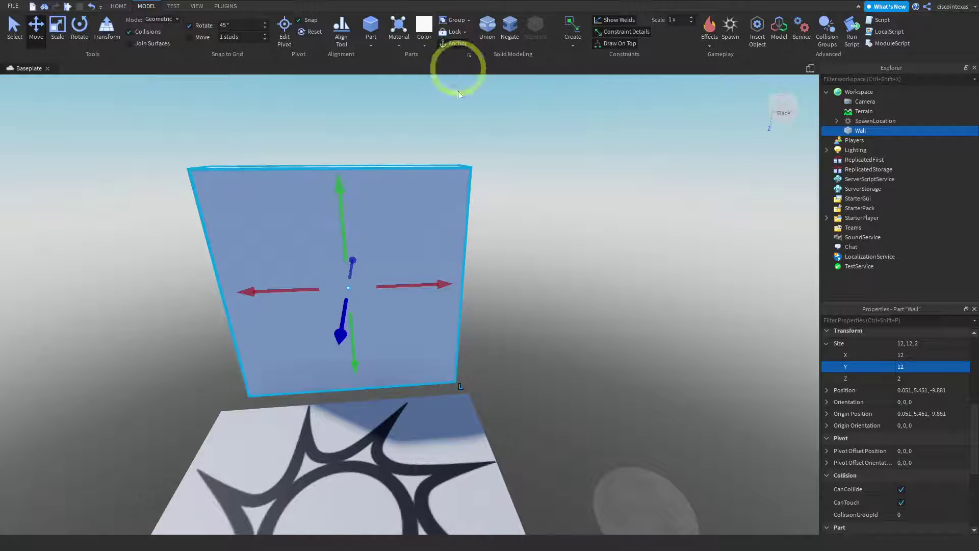
right_click(530, 294)
left_click(507, 287)
right_click_drag(507, 286, 546, 284)
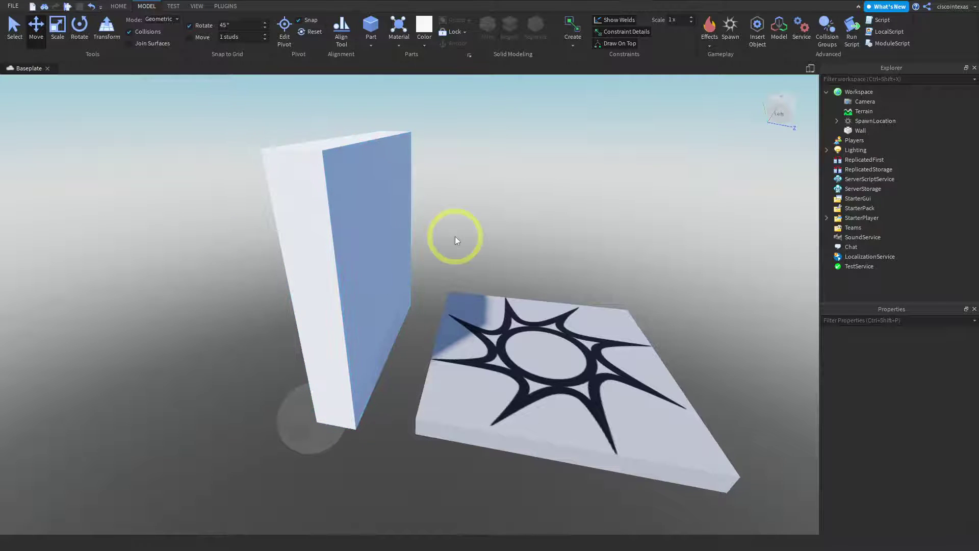
Color the wall turquoise.
left_click(381, 248)
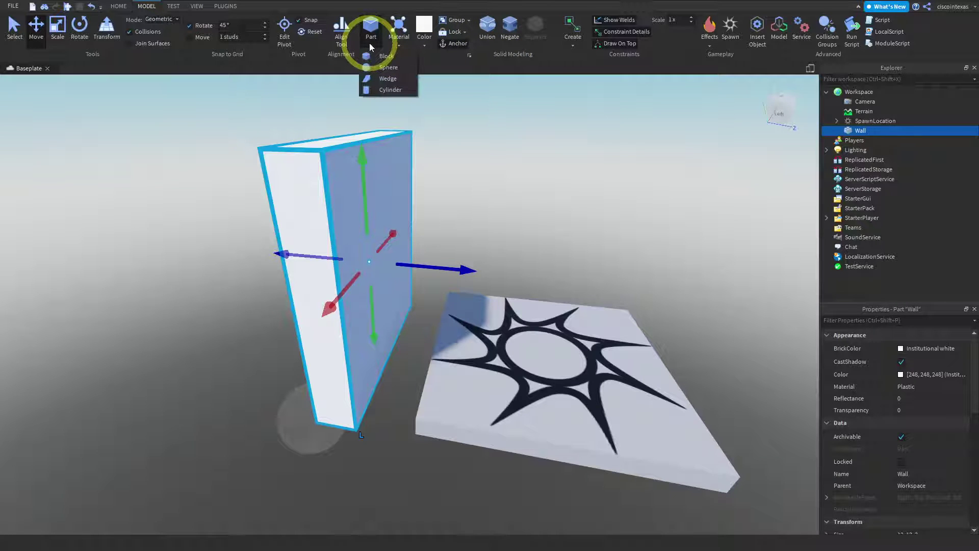
left_click(418, 37)
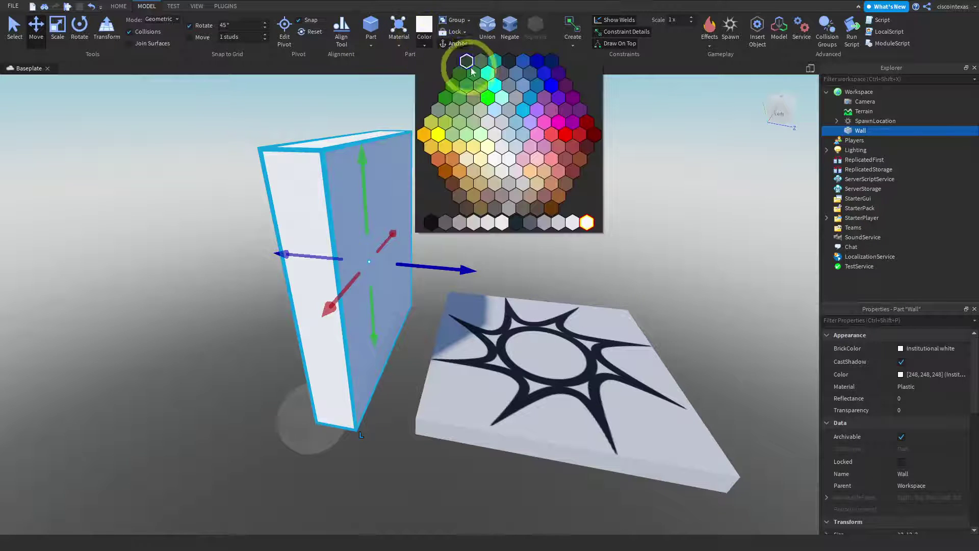
left_click(495, 61)
left_click(533, 172)
Recolor the wall Medium blue and leave it deselected.
left_click(425, 46)
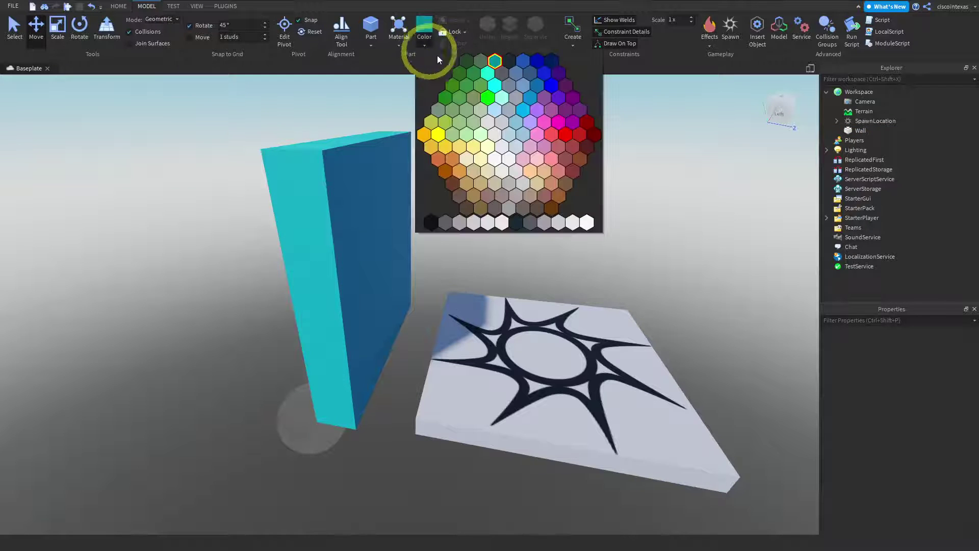
left_click(520, 85)
left_click(376, 169)
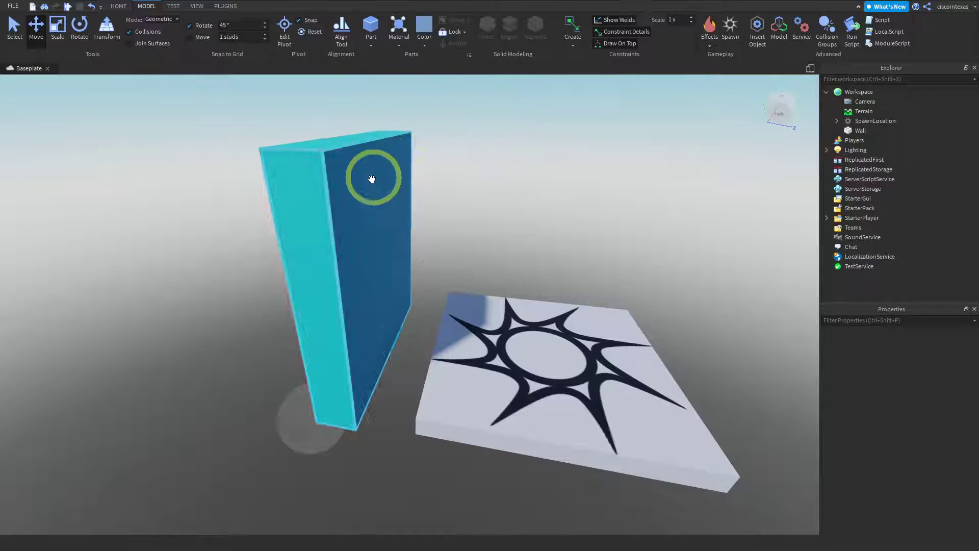
left_click(426, 38)
left_click(423, 47)
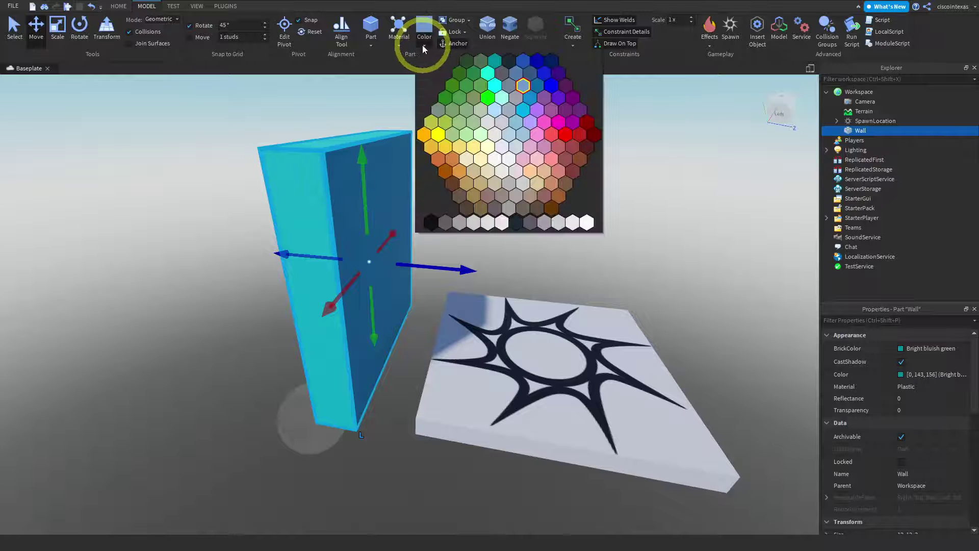
left_click(521, 88)
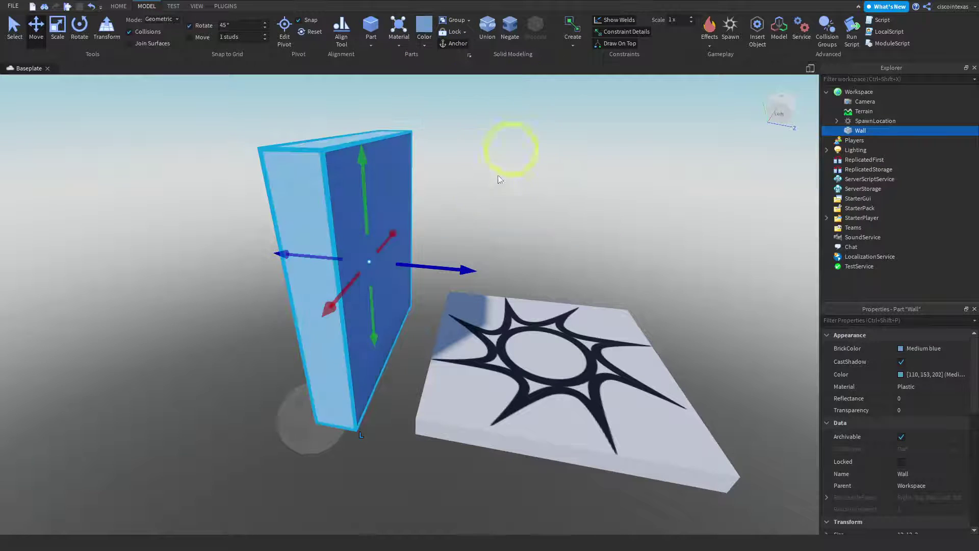
left_click(498, 203)
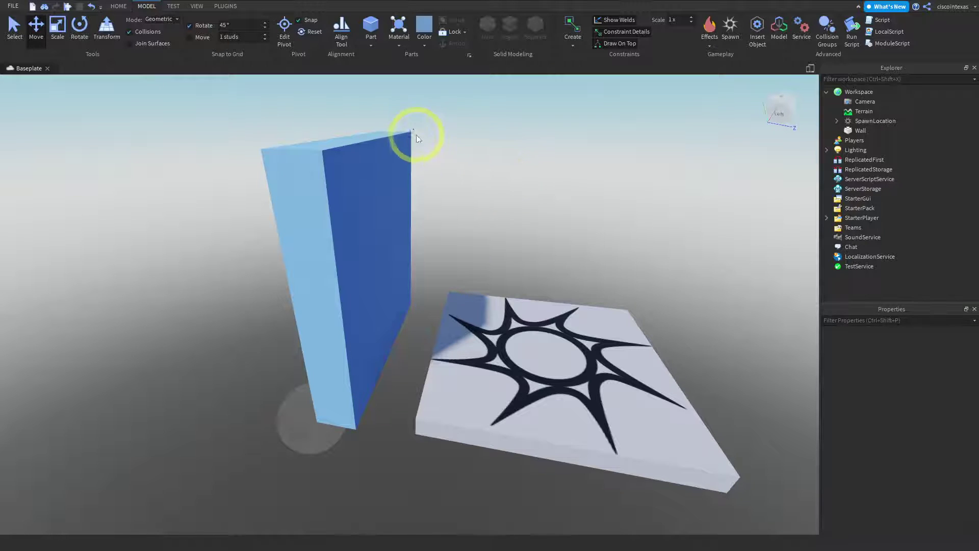
Insert a cylinder part and move it in front of the wall, hovering above the spawn platform.
left_click(371, 45)
left_click(388, 90)
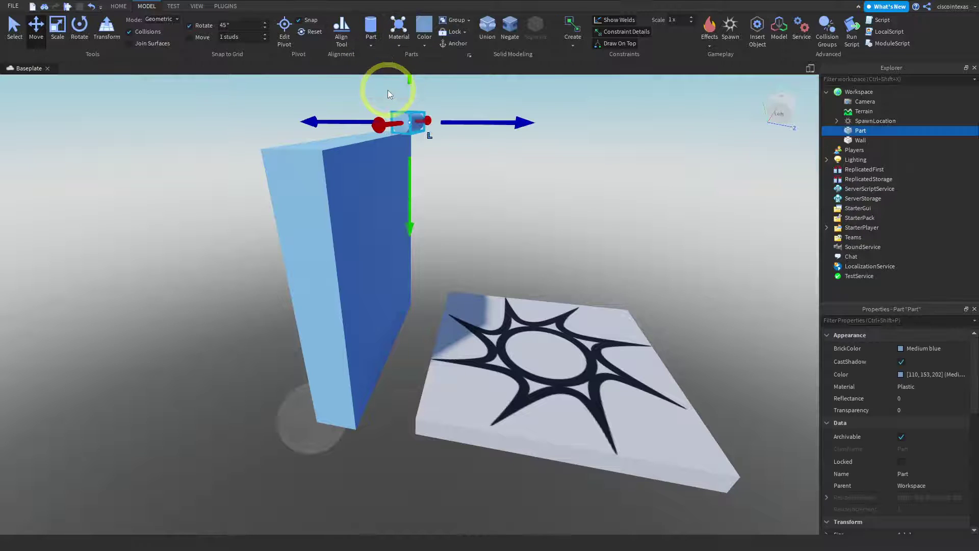
left_click_drag(369, 137, 313, 164)
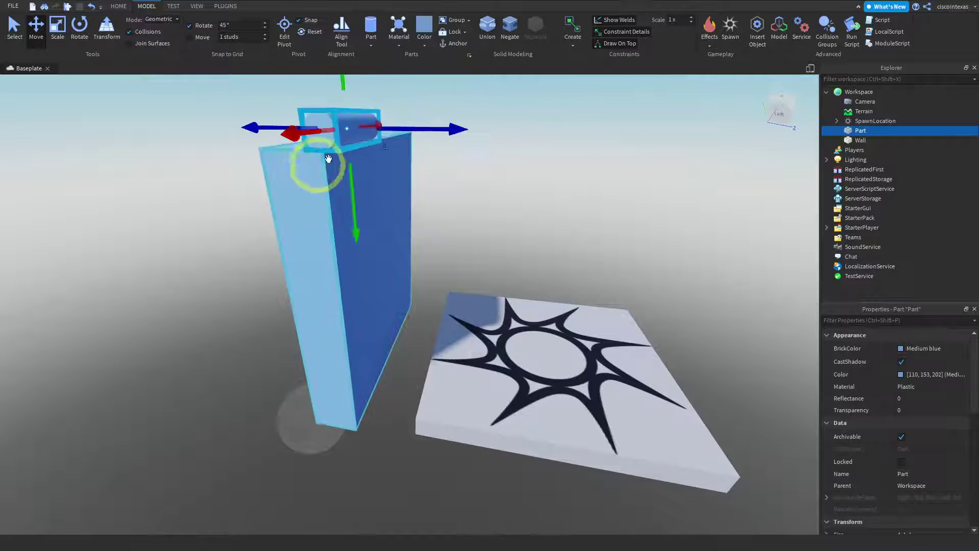
left_click_drag(457, 135, 546, 150)
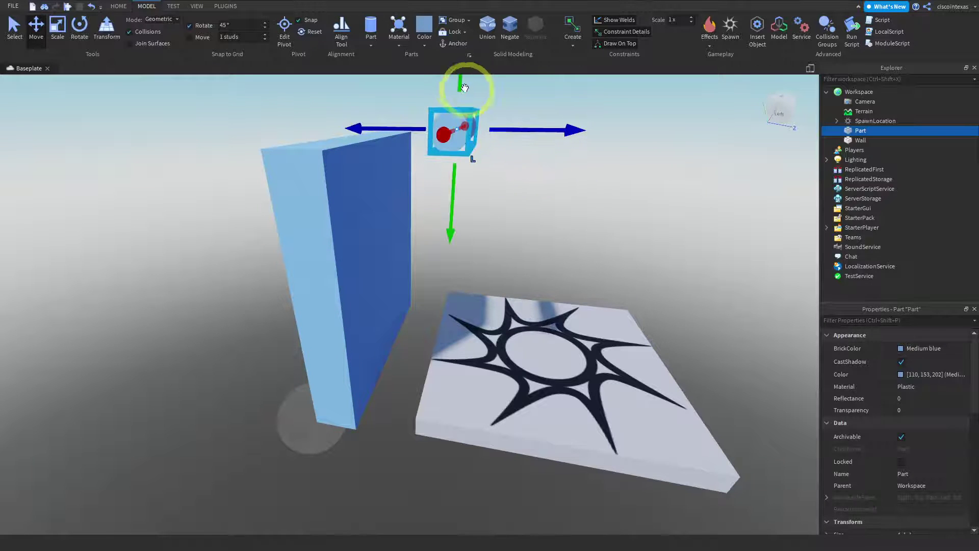
left_click_drag(459, 93, 461, 196)
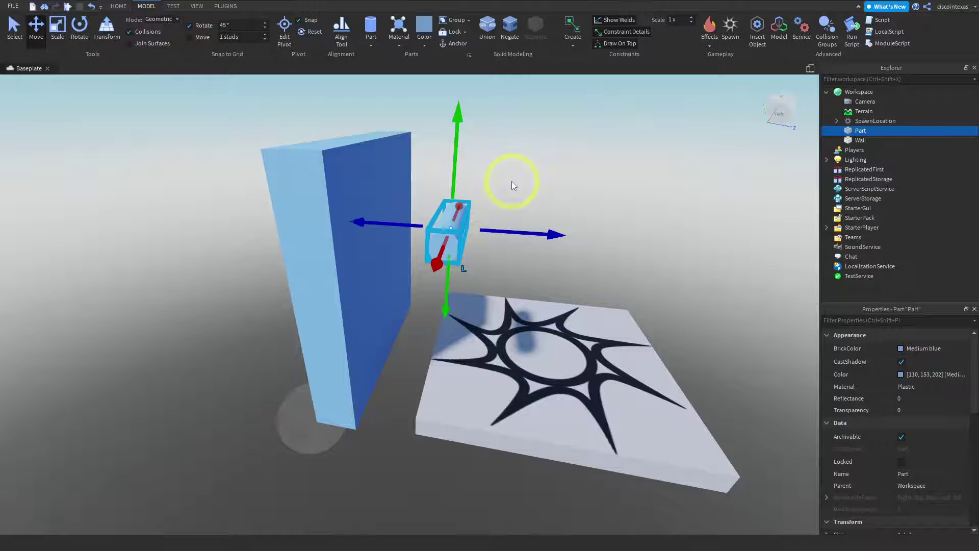
left_click_drag(546, 232, 595, 236)
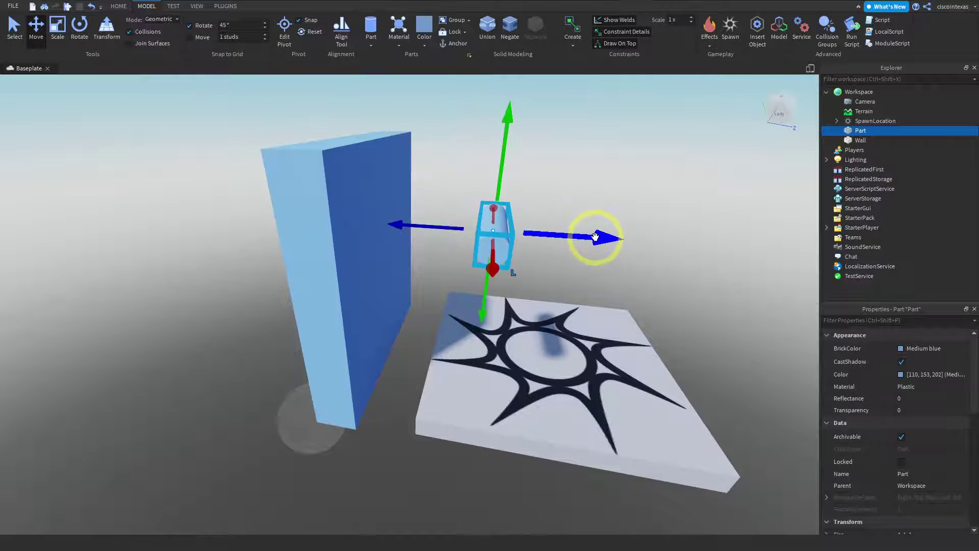
Rotate the cylinder so its end points at the wall and color it Bright green.
left_click(79, 32)
left_click_drag(533, 252, 445, 246)
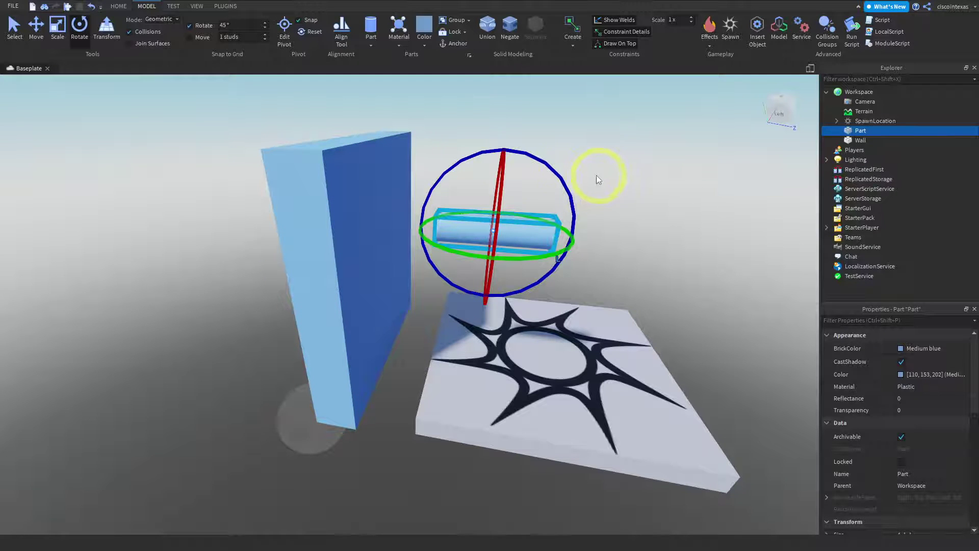
left_click(424, 45)
left_click(461, 98)
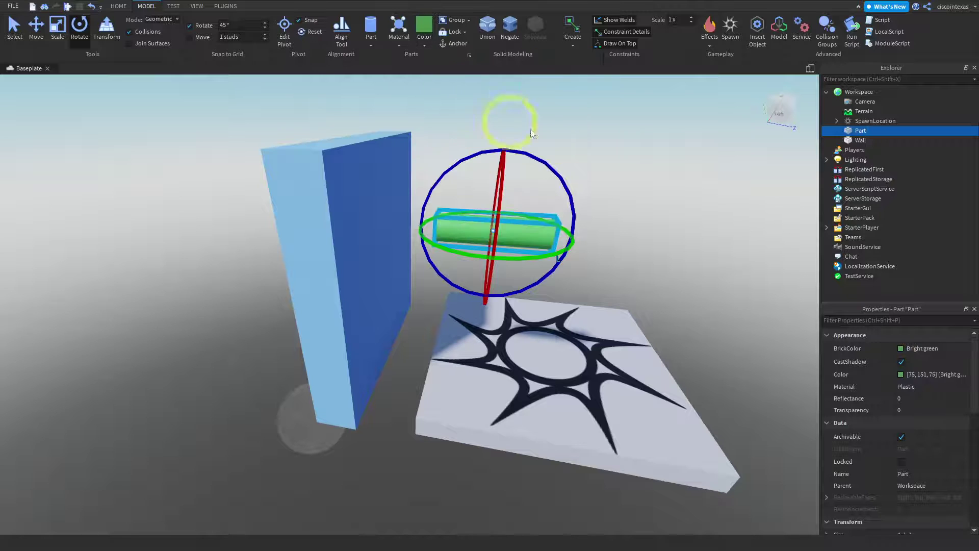
left_click(604, 151)
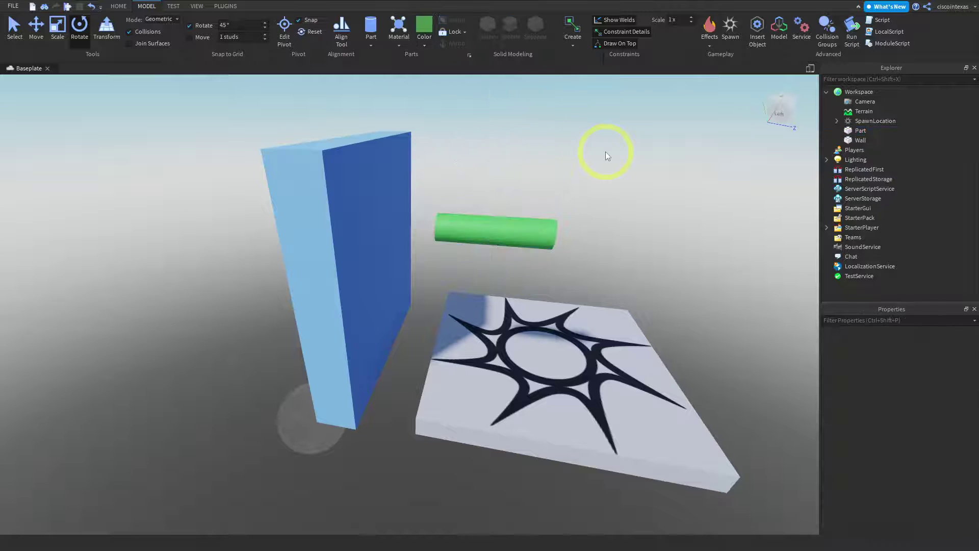
Move the cylinder up to the wall, turn off collisions, and push it through so it sticks out both sides.
left_click(512, 215)
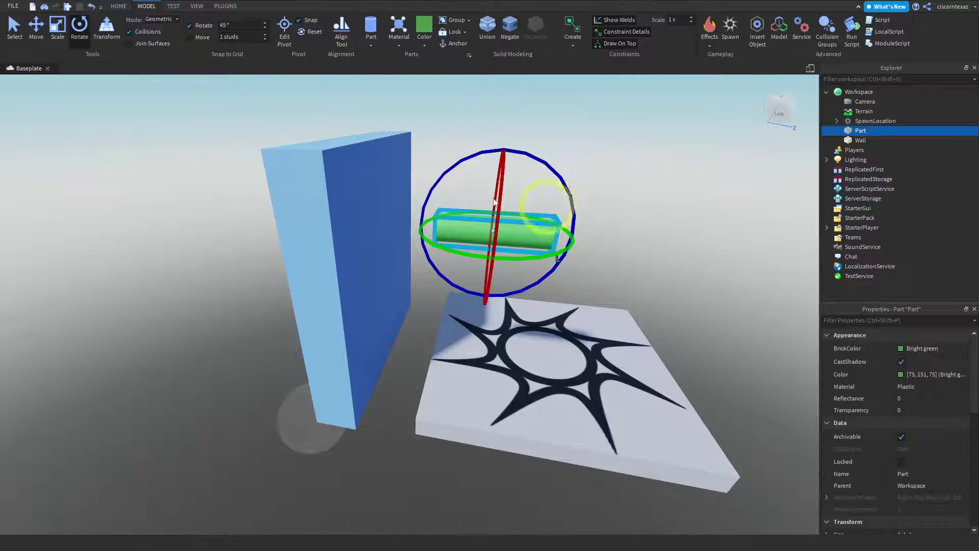
left_click(35, 31)
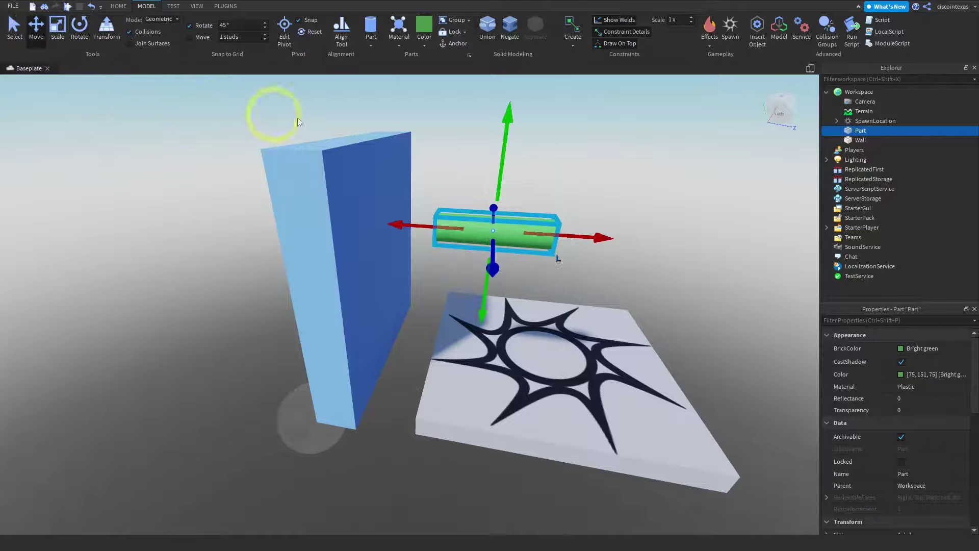
left_click_drag(598, 241, 469, 228)
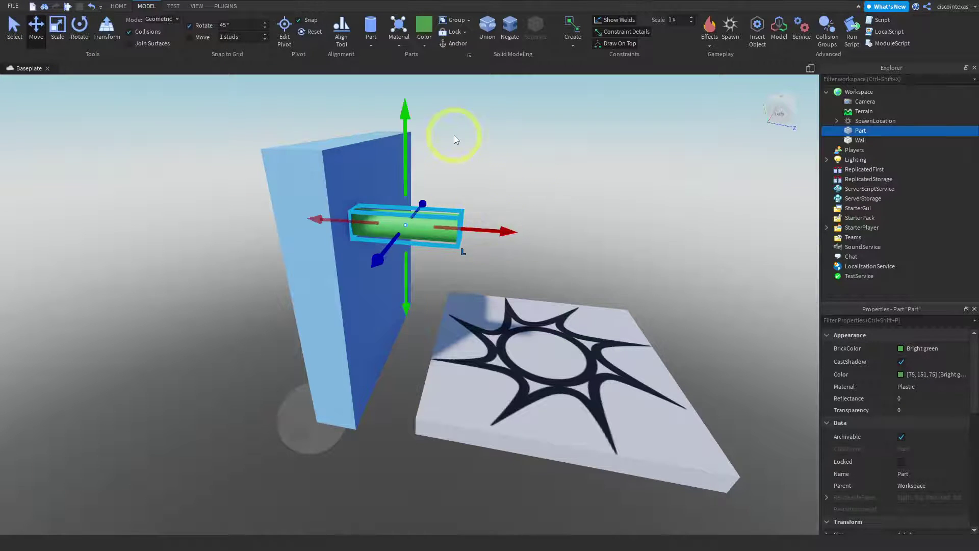
left_click(130, 31)
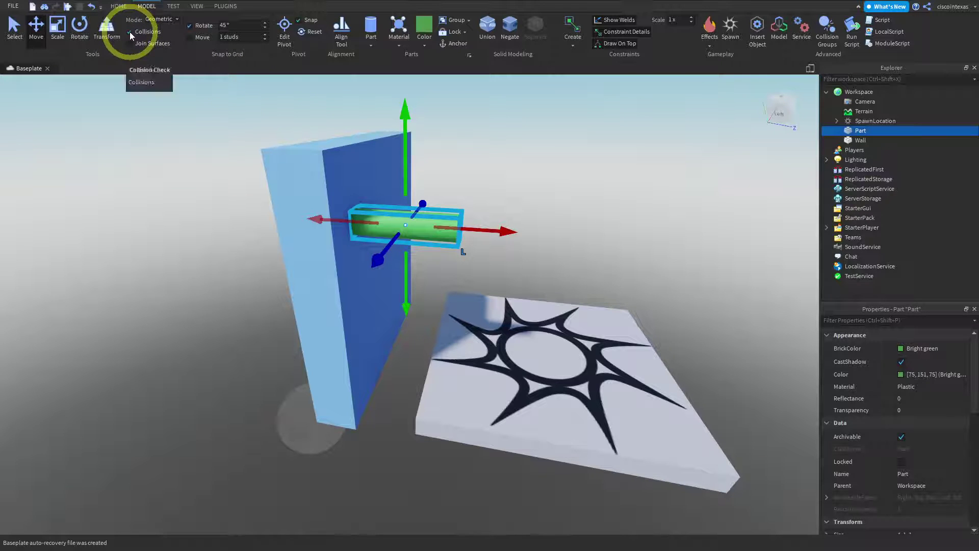
left_click_drag(507, 230, 432, 229)
left_click(513, 202)
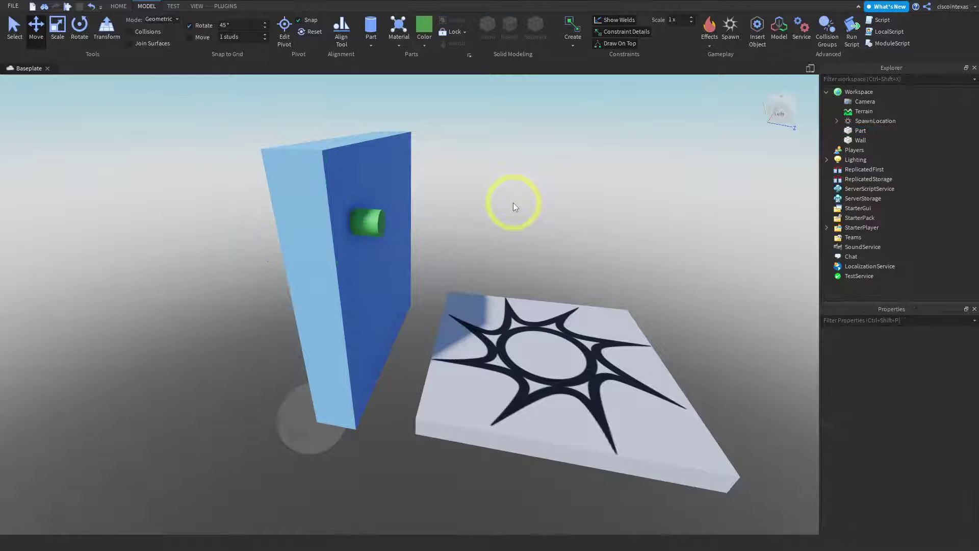
right_click_drag(513, 203, 516, 203)
middle_click_drag(515, 202, 666, 203)
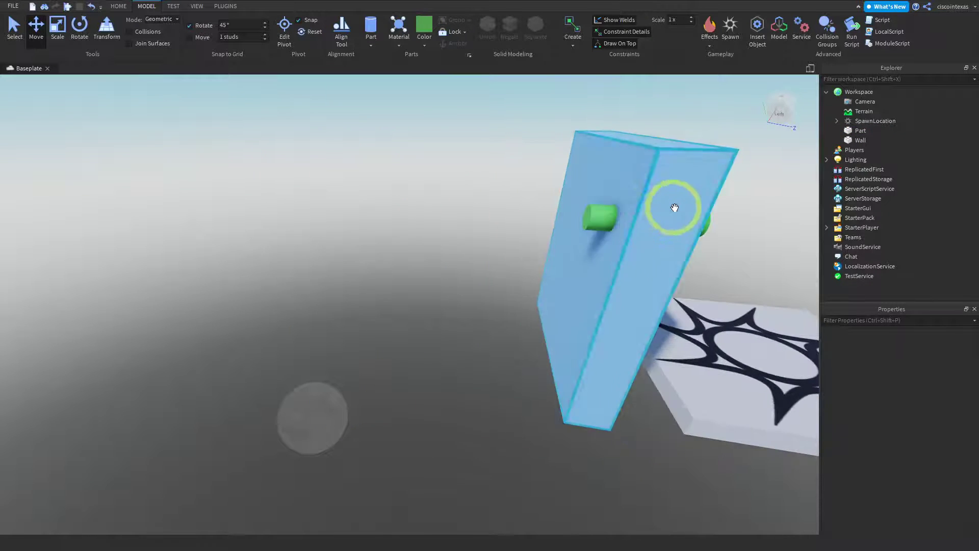
scroll(684, 262, "up", 2)
scroll(647, 313, "down", 2)
right_click_drag(648, 313, 536, 295)
Pull the green part back out in front of the wall and rename it Cylinder.
left_click(298, 224)
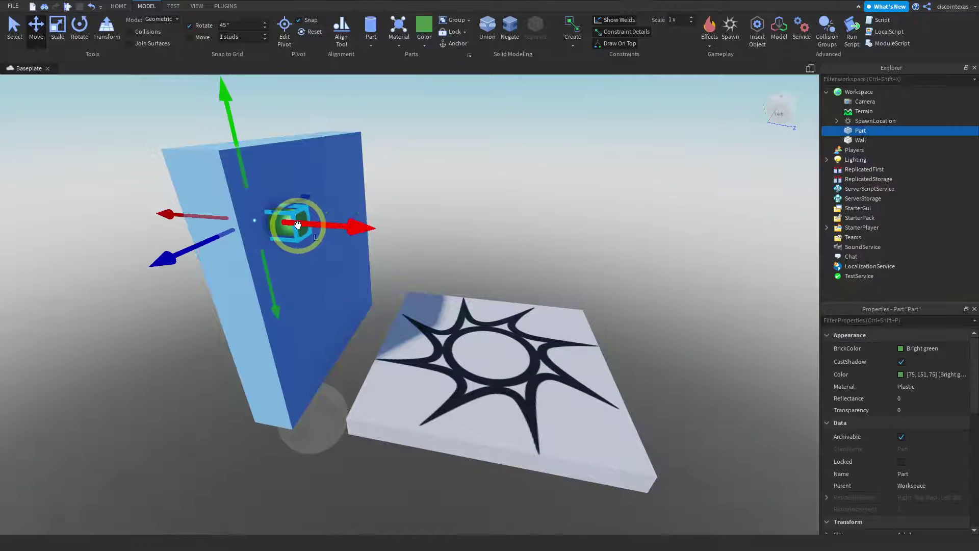
left_click_drag(354, 228, 501, 252)
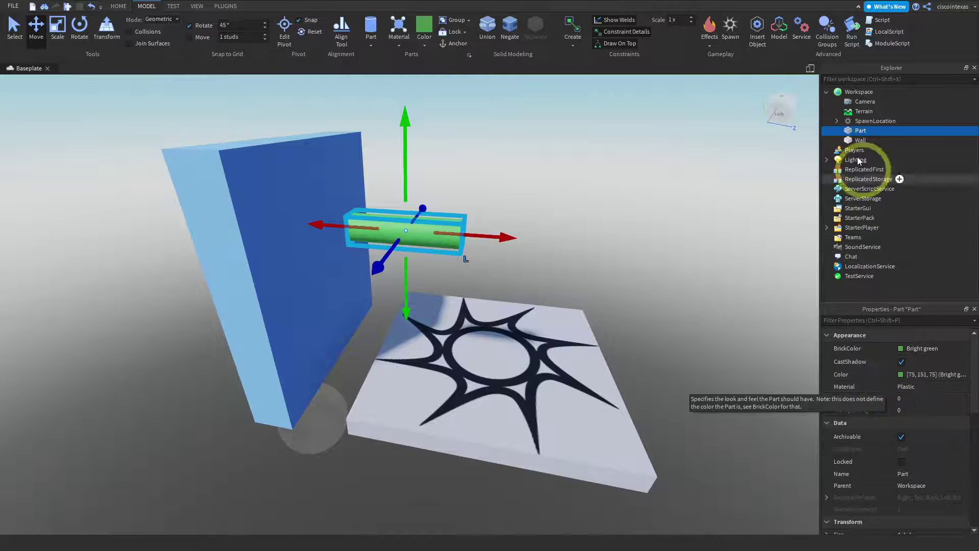
left_click(860, 132)
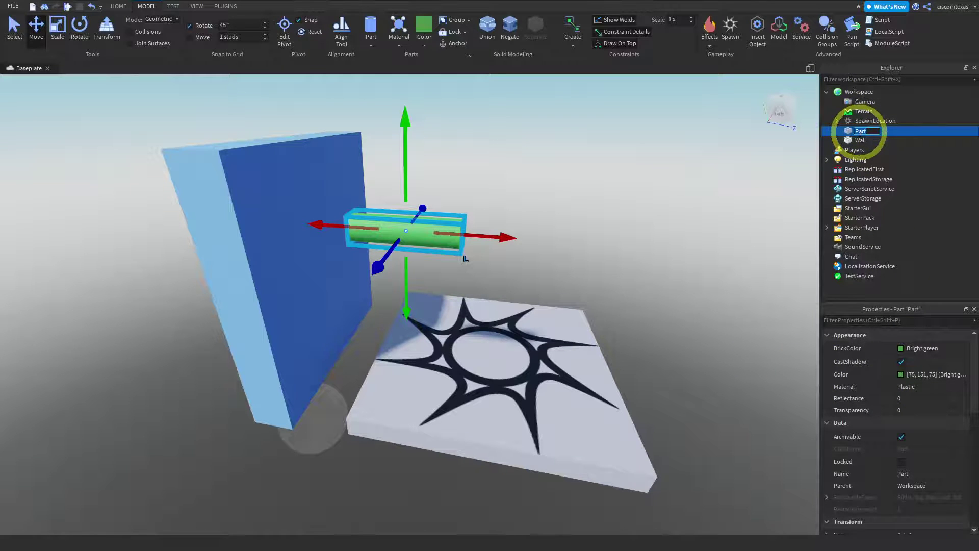
type("Cylinder")
key("Return")
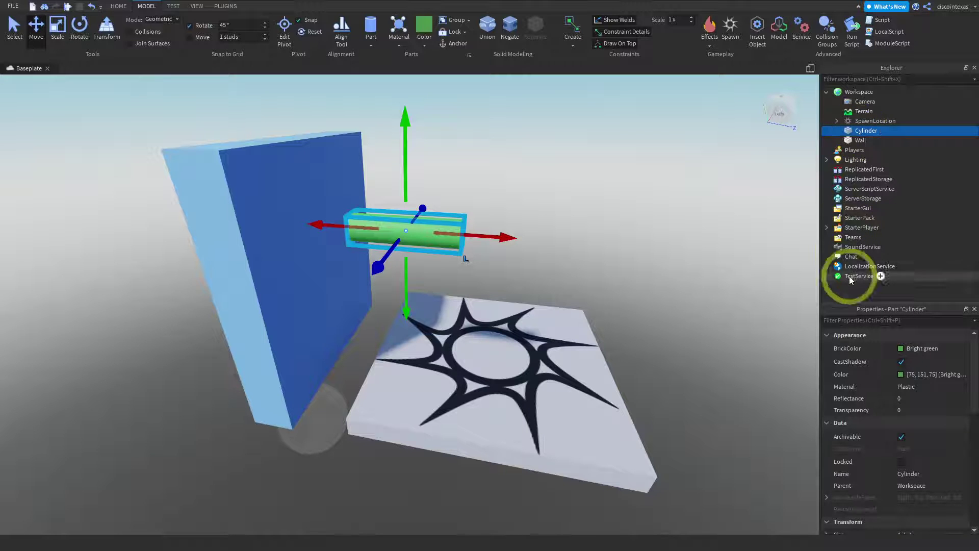
Set the cylinder's size to 2 in Y and 2 in Z.
scroll(869, 380, "down", 4)
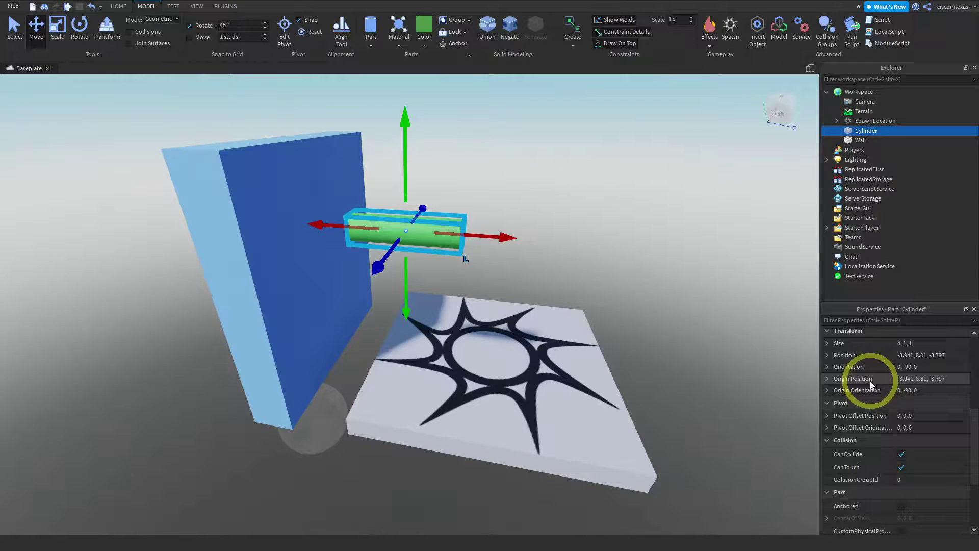
left_click(826, 344)
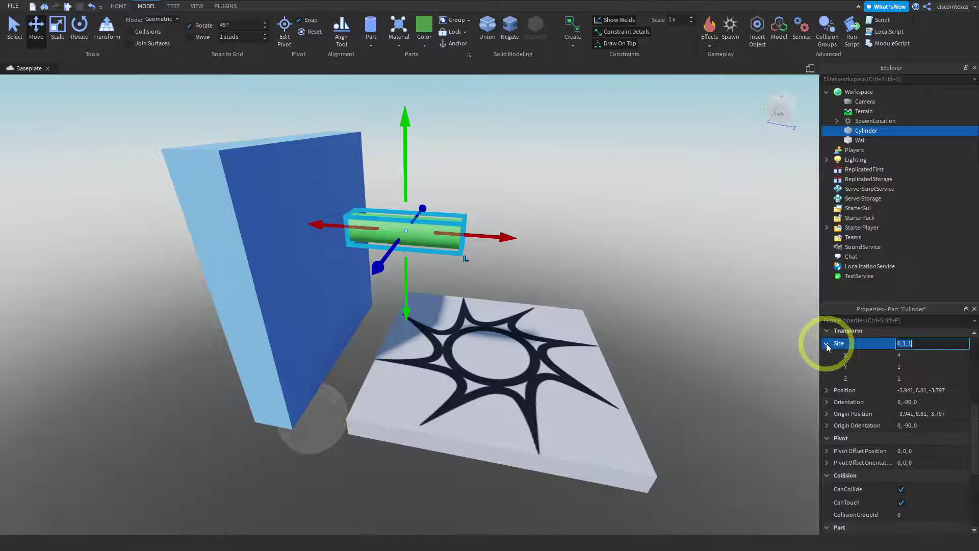
left_click(908, 366)
type("2")
left_click(906, 377)
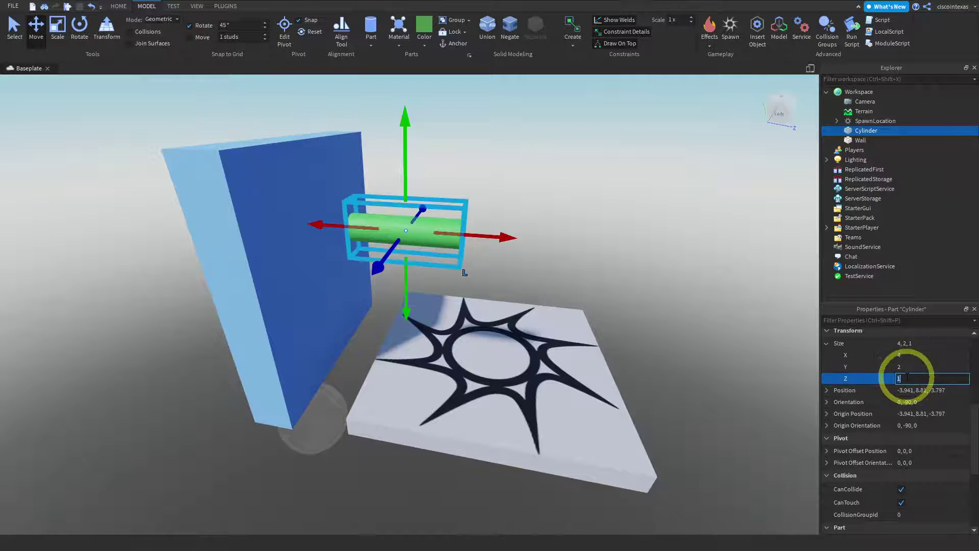
key("Return")
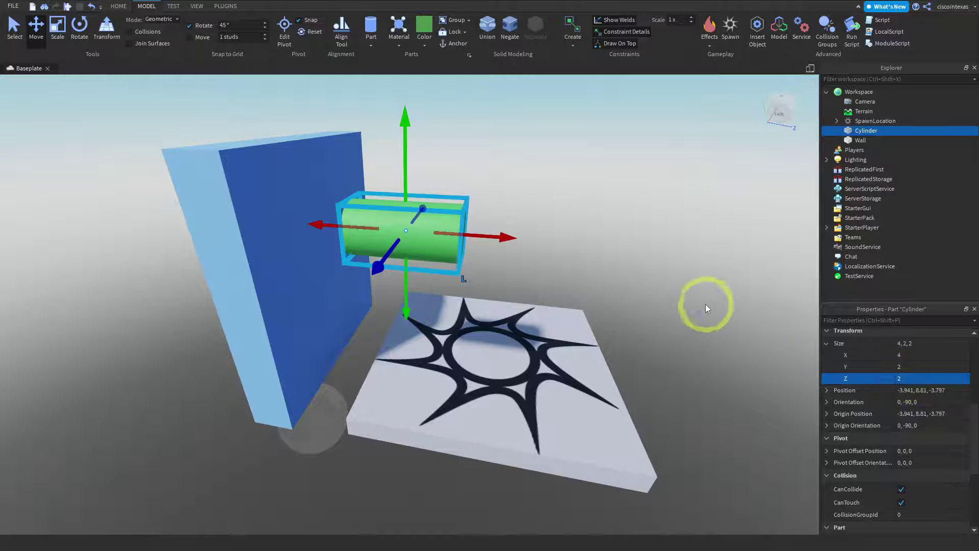
Move the enlarged cylinder through the wall to about -3.941, 8.81, -10.011 and check that it protrudes on both sides.
left_click_drag(507, 247, 478, 247)
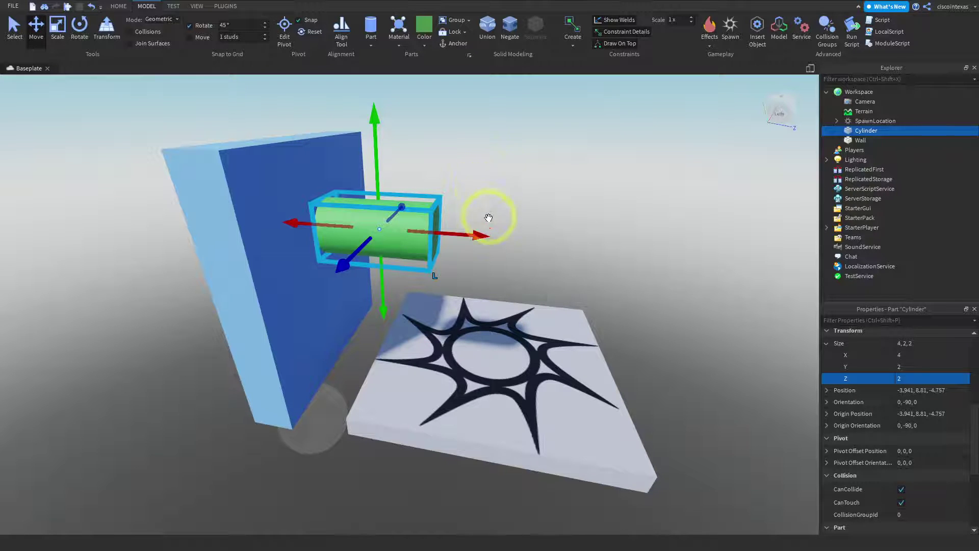
left_click_drag(482, 240, 353, 233)
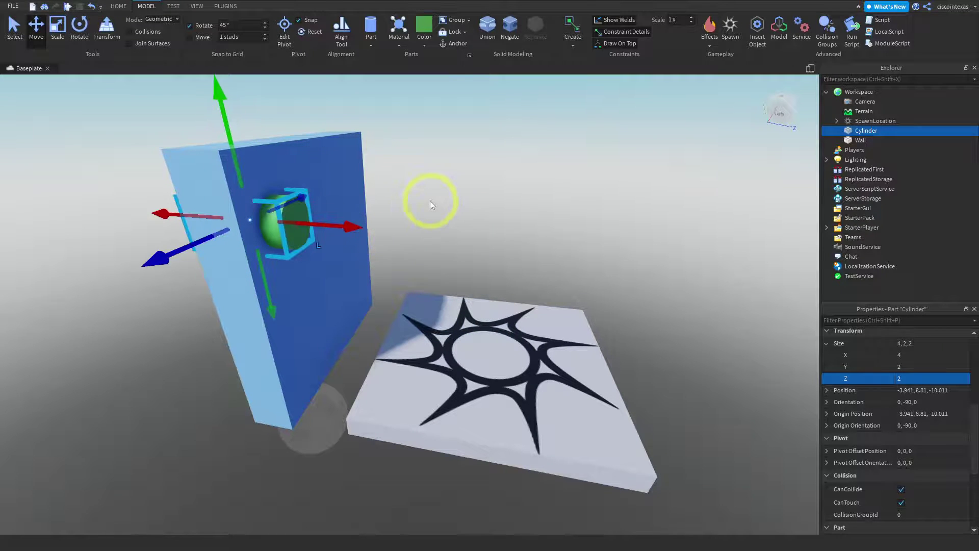
left_click(430, 201)
right_click_drag(430, 201, 614, 200)
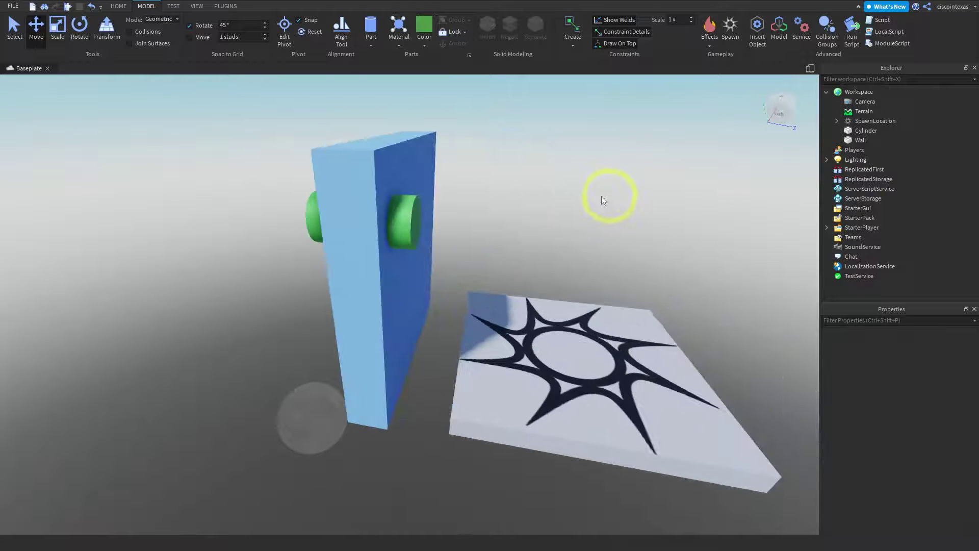
right_click_drag(515, 205, 405, 222)
Negate the cylinder embedded in the wall to make it a cutting part, keeping it selected.
left_click(135, 218)
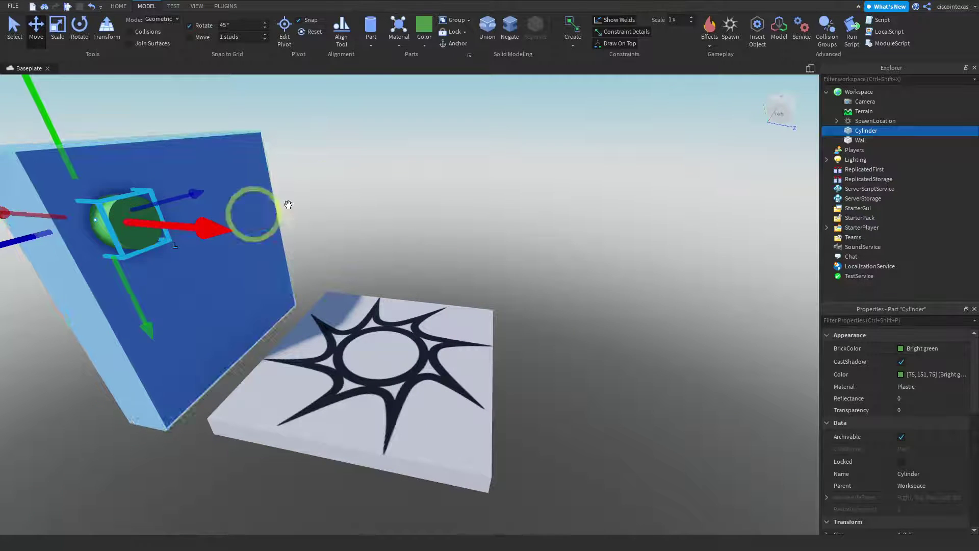
right_click_drag(334, 189, 412, 165)
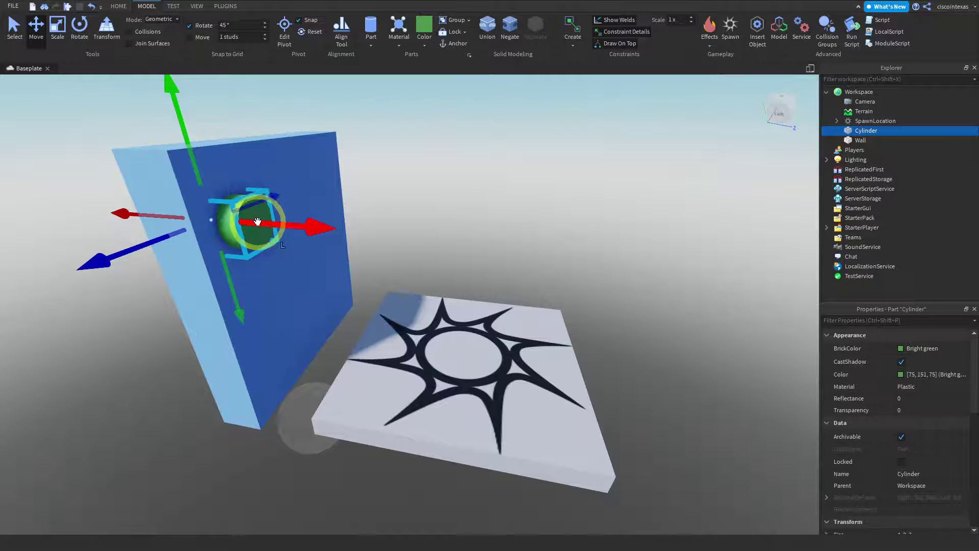
left_click(509, 32)
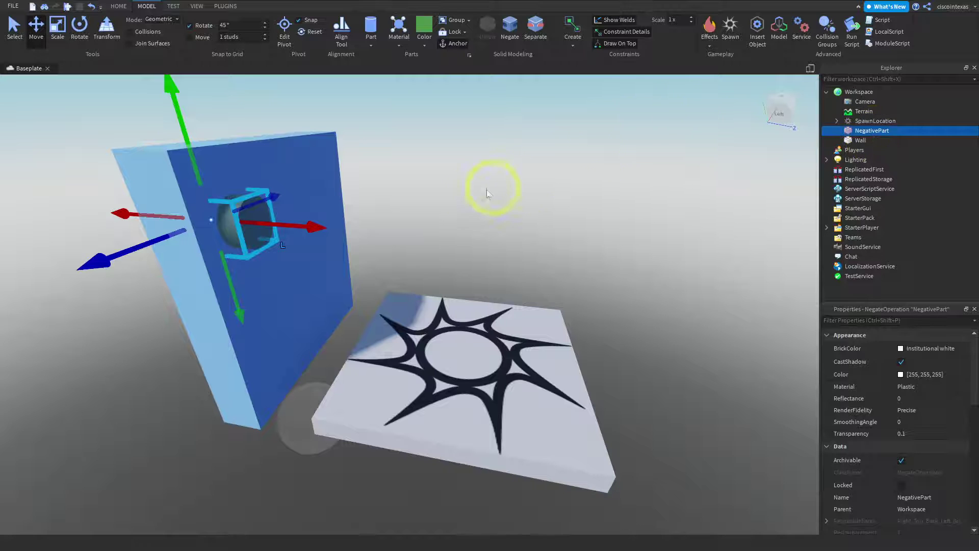
left_click(435, 207)
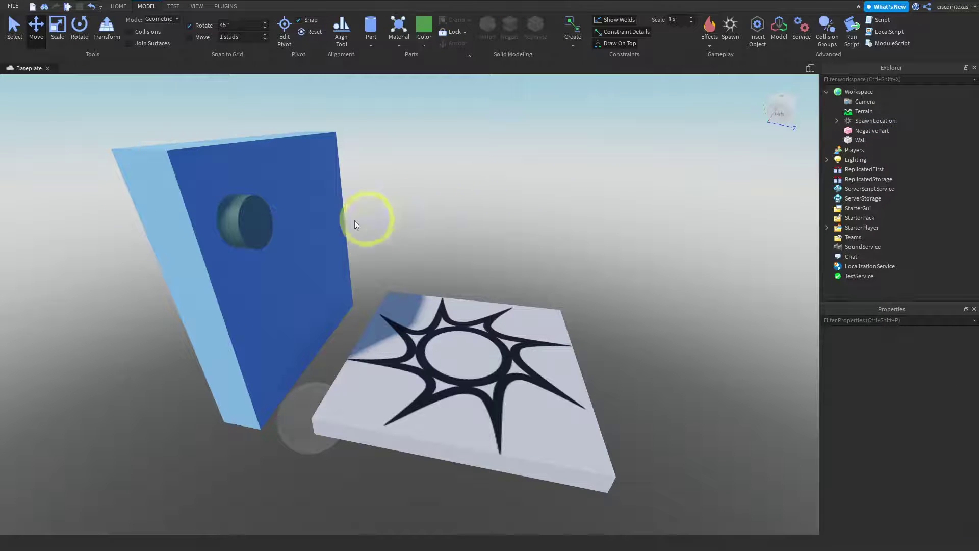
left_click(245, 221)
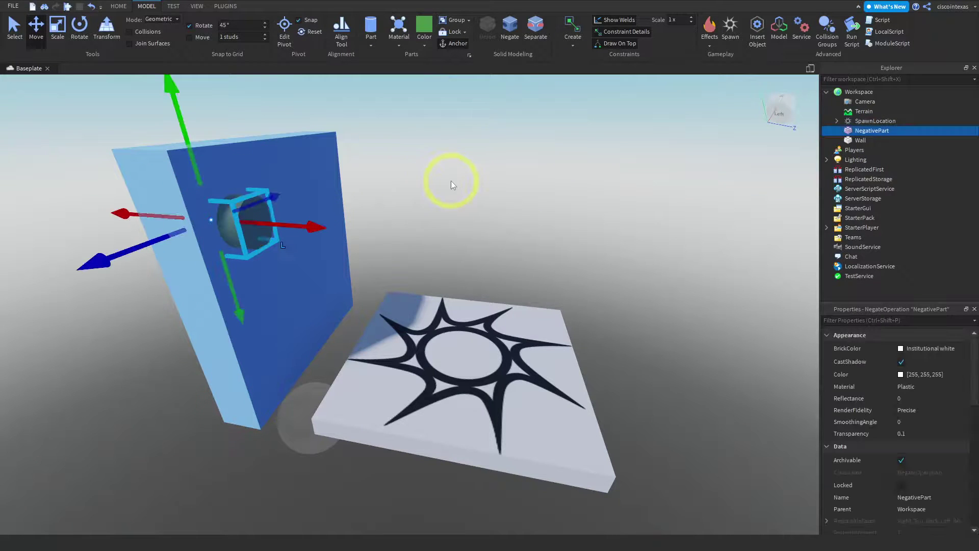
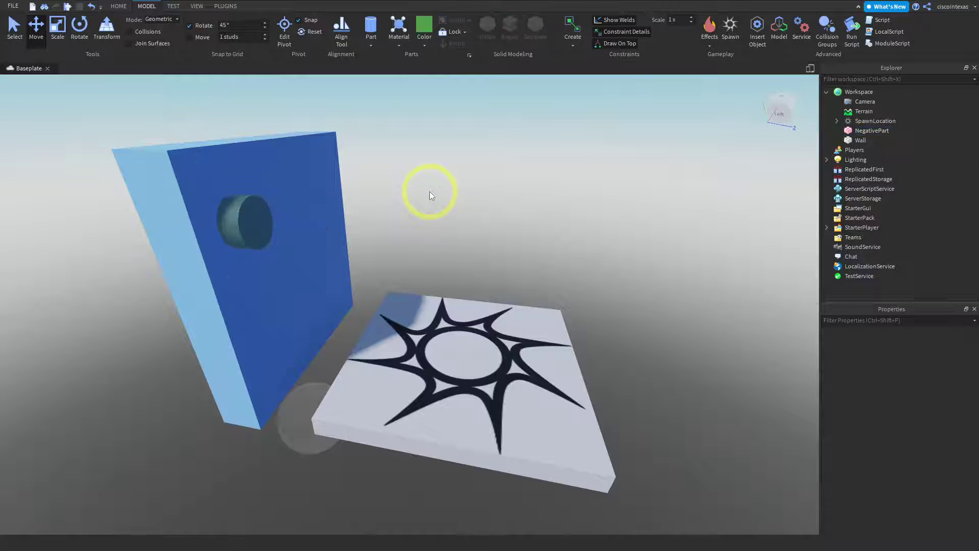
right_click_drag(430, 191, 557, 161)
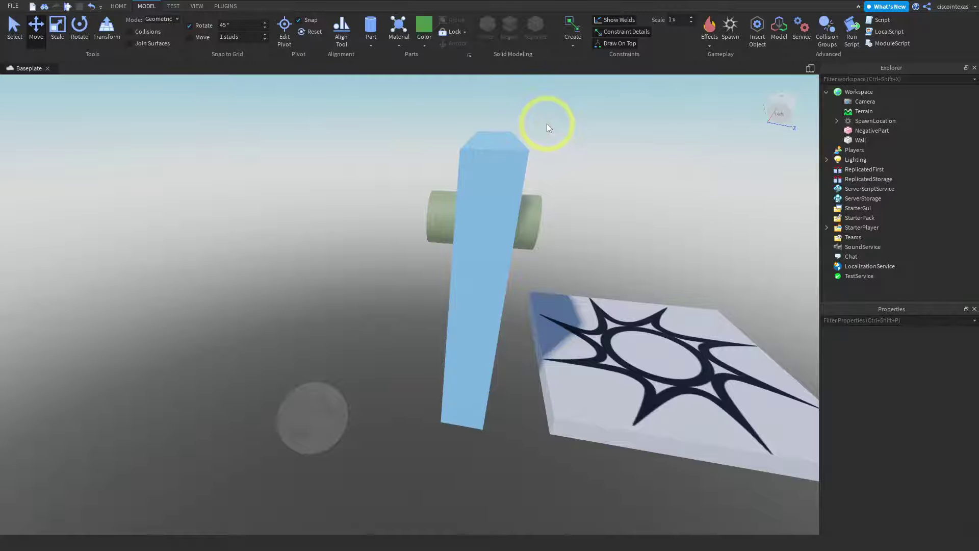
left_click_drag(515, 183, 413, 269)
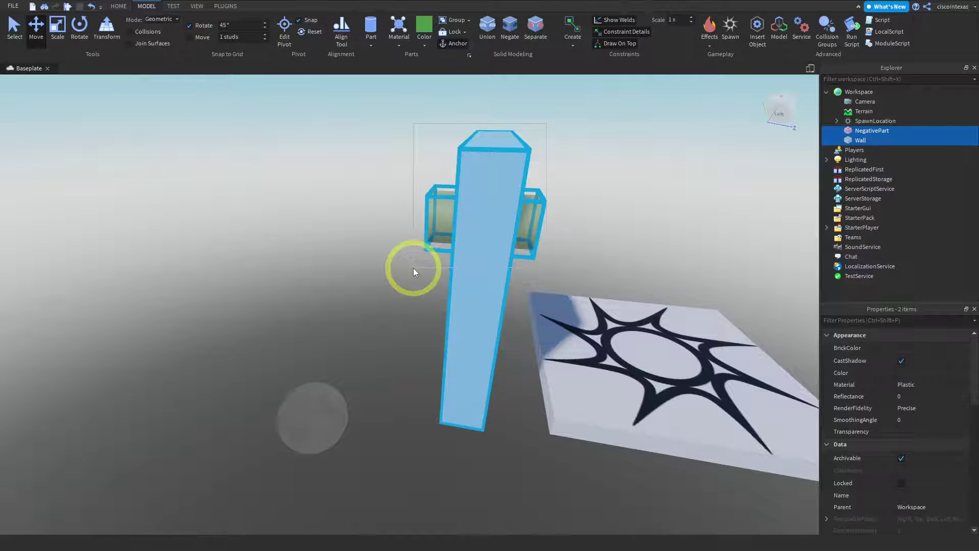
left_click_drag(413, 268, 409, 278)
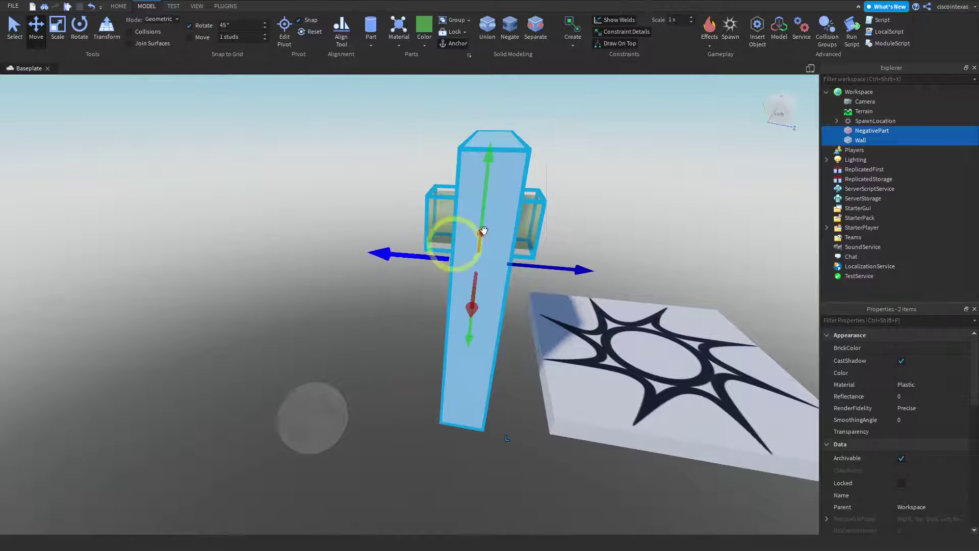
left_click(699, 173)
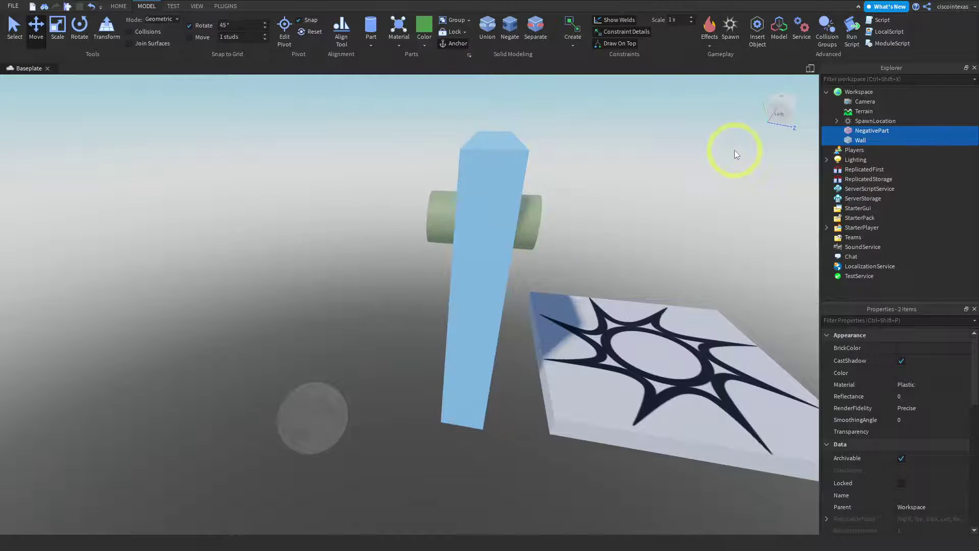
left_click(856, 130)
left_click(854, 141, "ctrl")
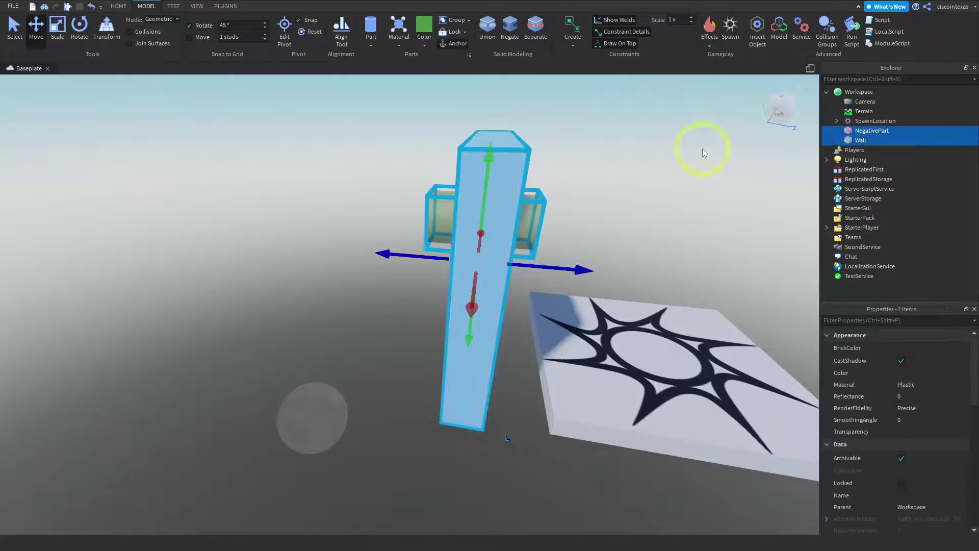
left_click(662, 193)
right_click_drag(662, 193, 617, 196)
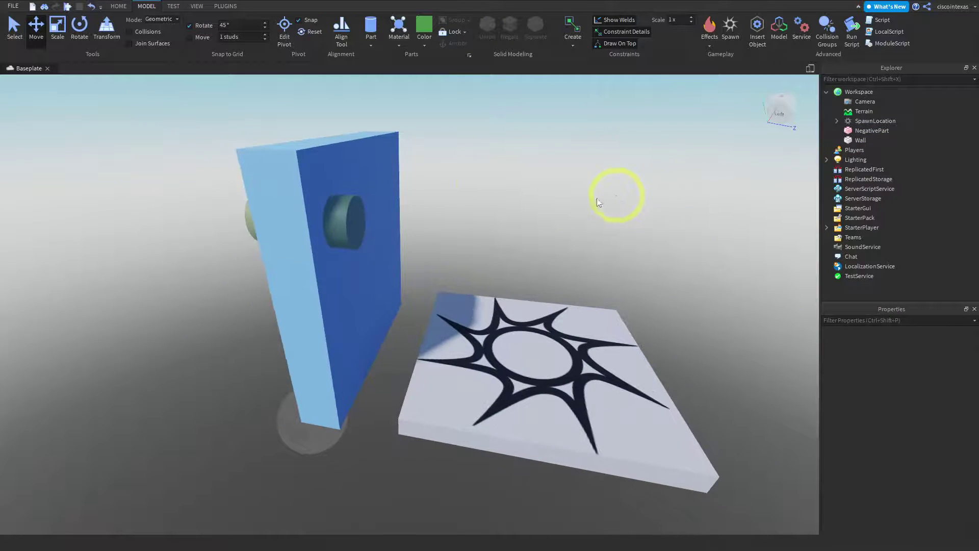
Union the wall with the negated cylinder to cut the round window, and view the hole from the front.
left_click(860, 132)
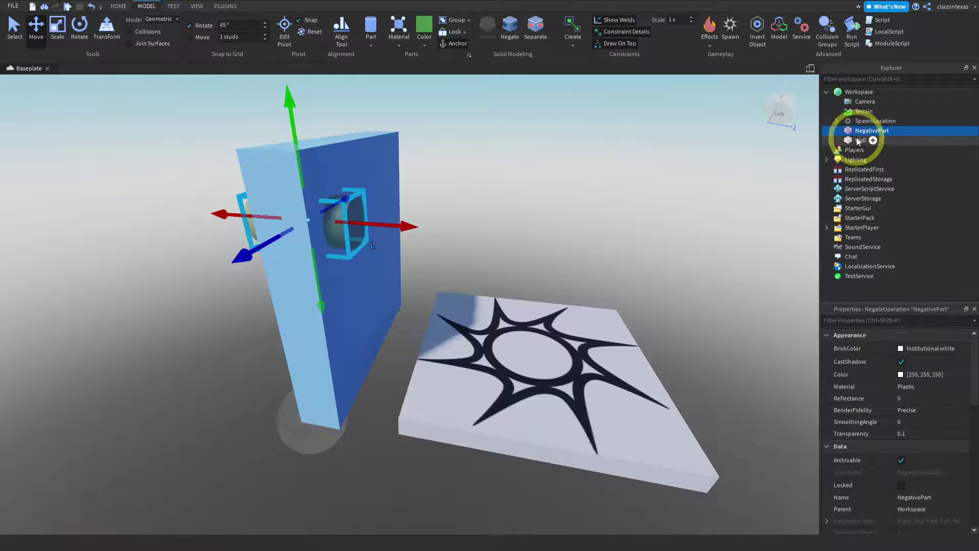
left_click(860, 140, "ctrl")
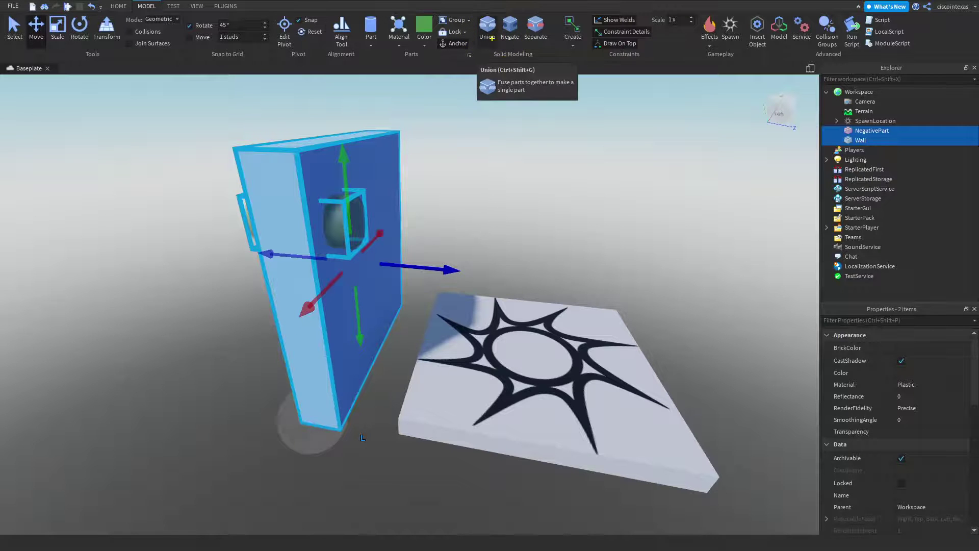
left_click_drag(476, 52, 498, 8)
key("Escape")
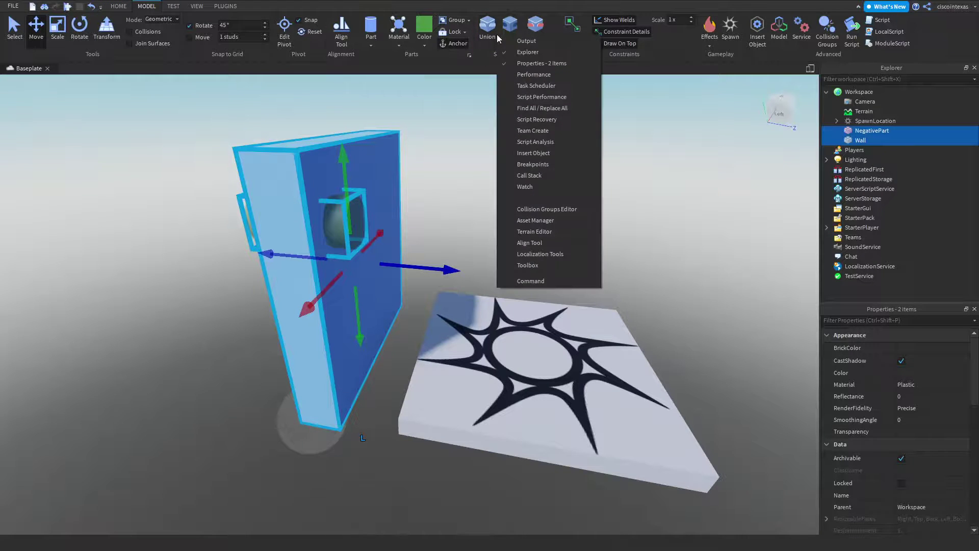
left_click(496, 22)
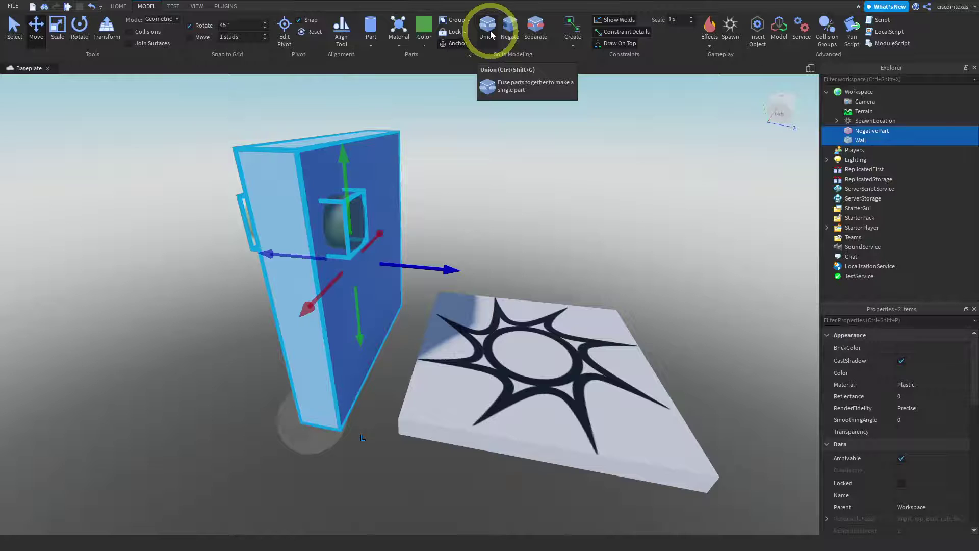
left_click(490, 30)
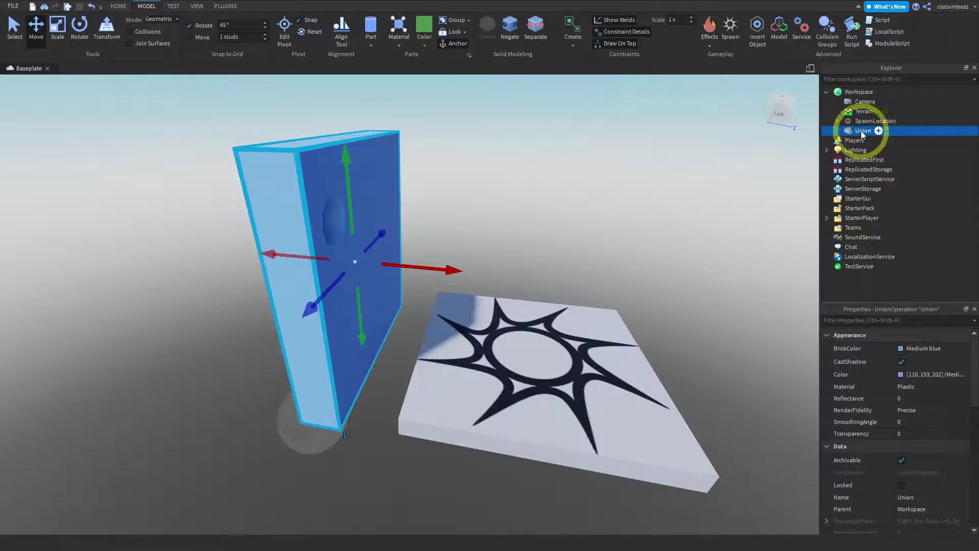
left_click(517, 202)
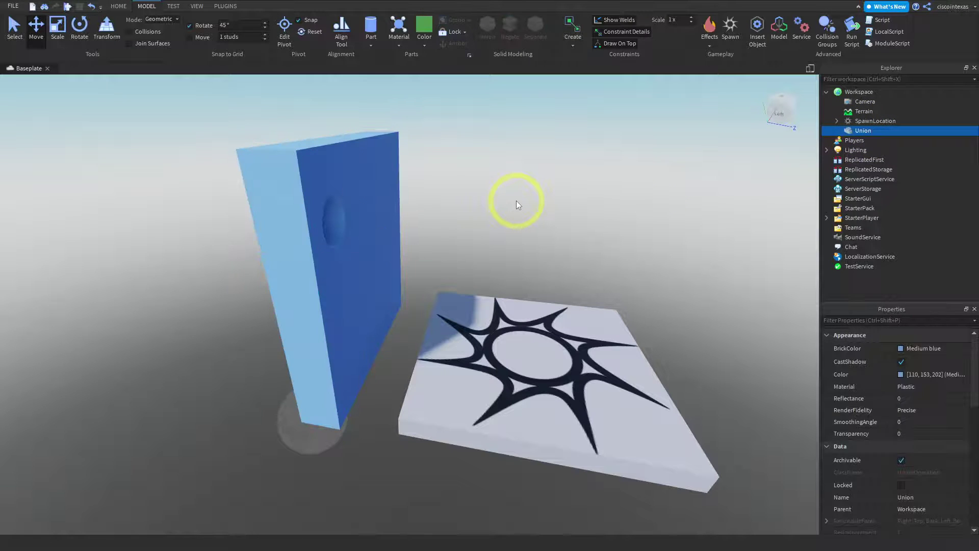
right_click_drag(516, 201, 565, 247)
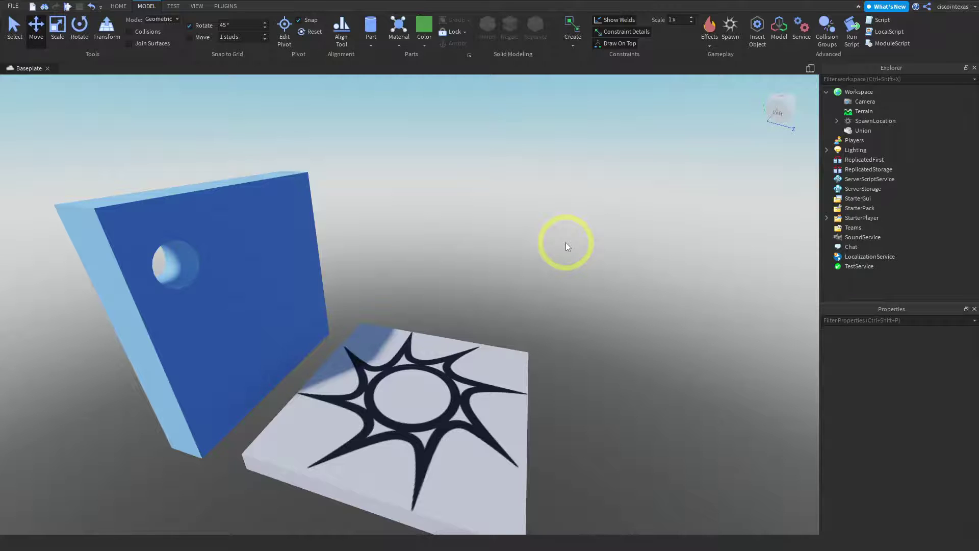
key("a")
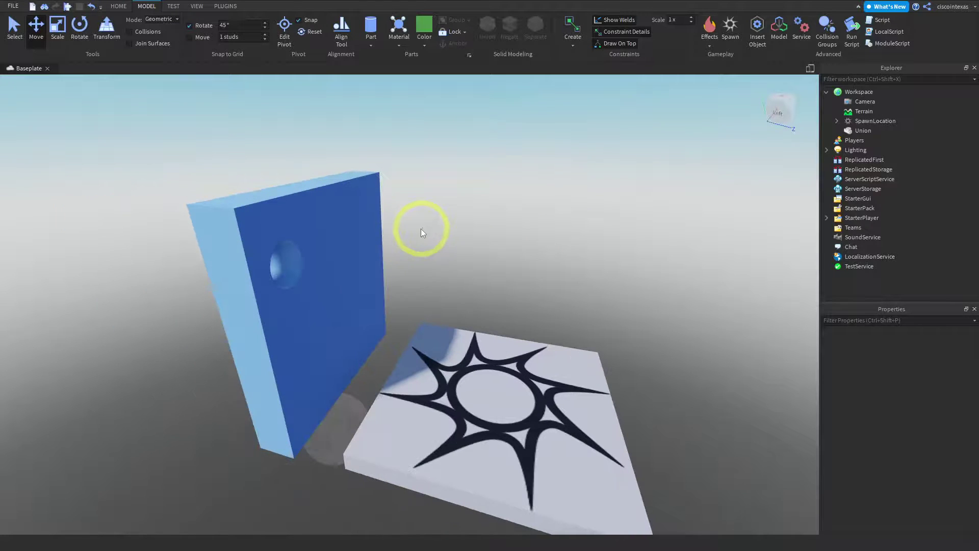
Separate the union back into the wall and the negative cylinder, and clear the selection.
left_click(858, 130)
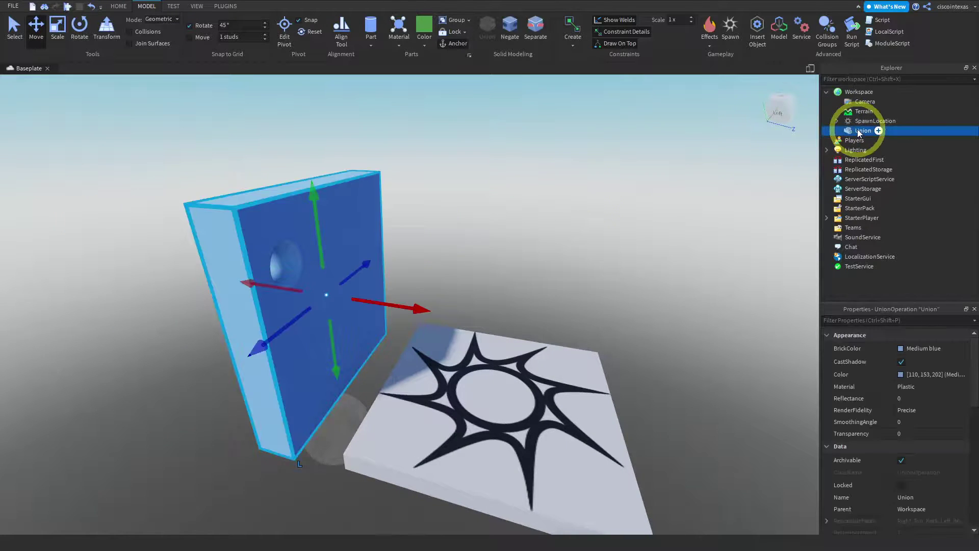
left_click(452, 176)
left_click(322, 220)
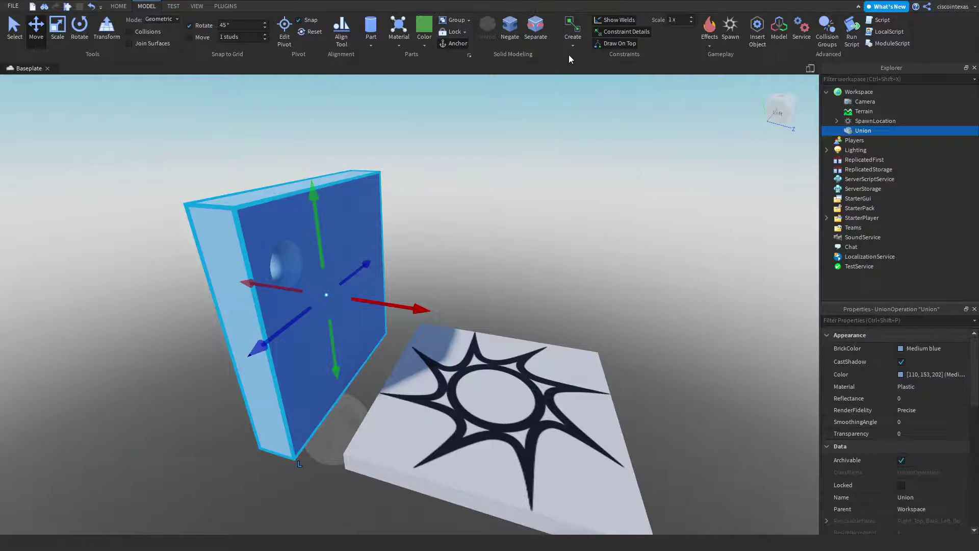
left_click(539, 30)
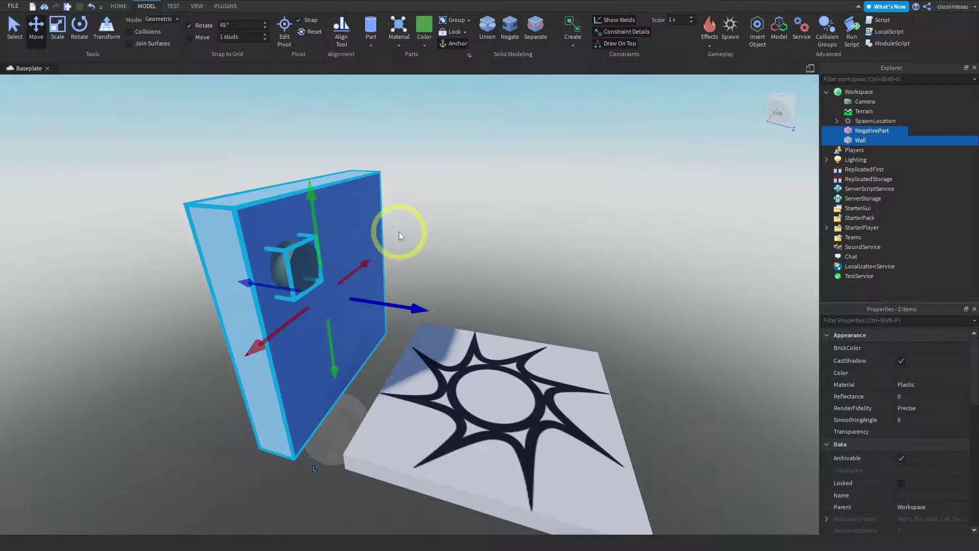
left_click(454, 230)
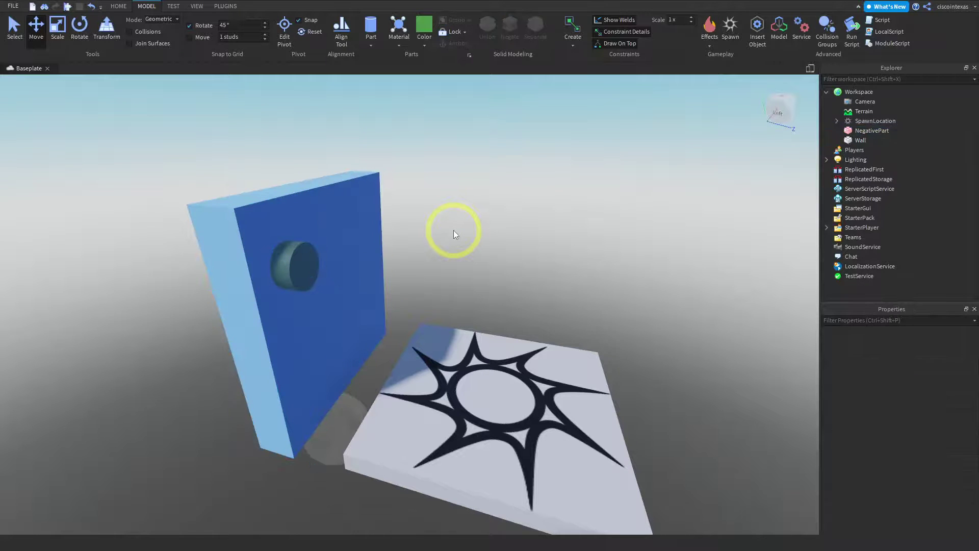
Duplicate the negative cylinder and move the copy horizontally along the wall to its other upper corner.
right_click_drag(454, 231, 455, 234)
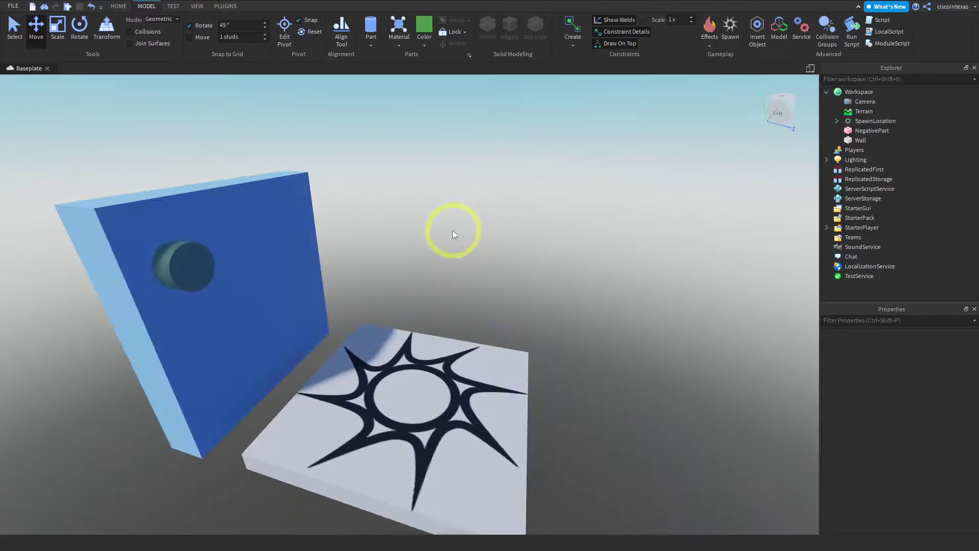
left_click(185, 267)
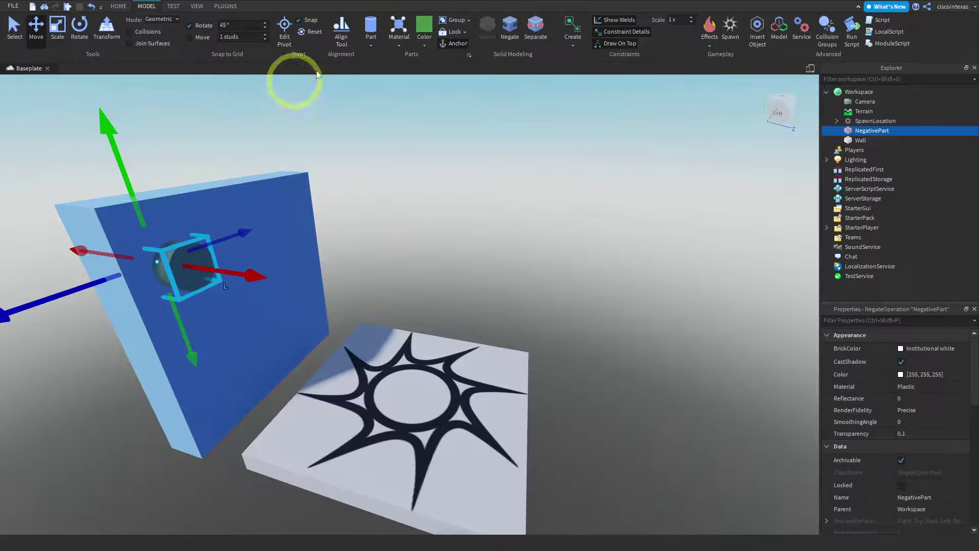
left_click(121, 8)
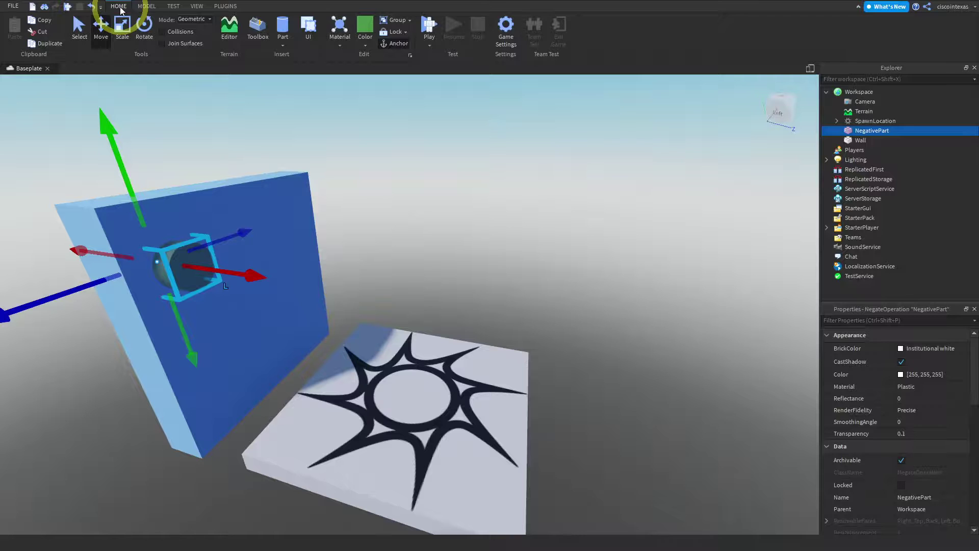
left_click(48, 45)
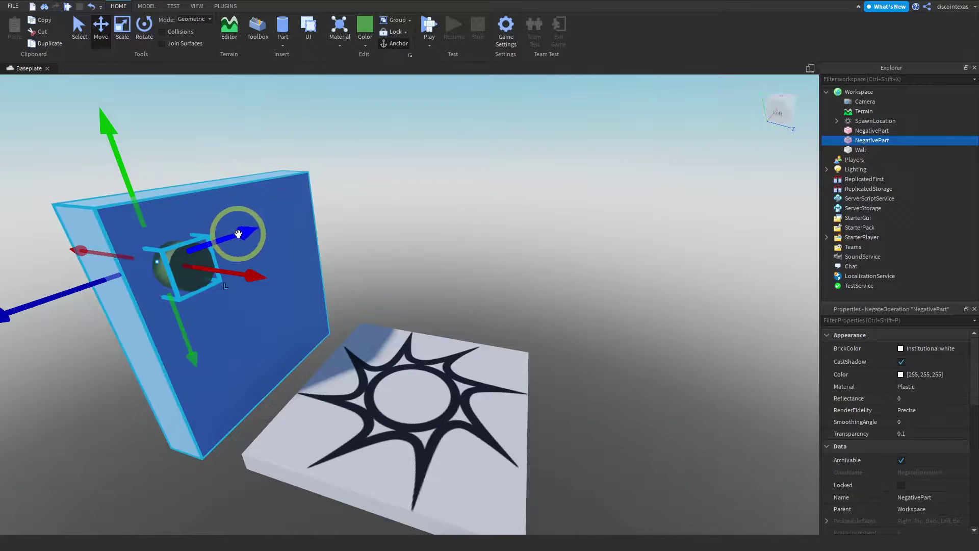
left_click_drag(239, 234, 313, 211)
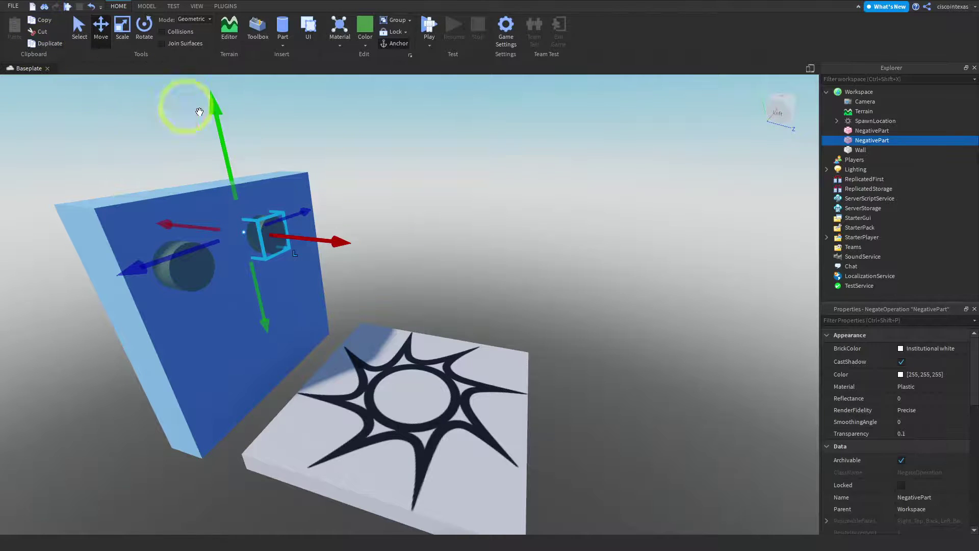
Duplicate the negative cylinder twice more, placing one copy straight below and the other beside it to form a two-by-two window grid.
right_click(861, 141)
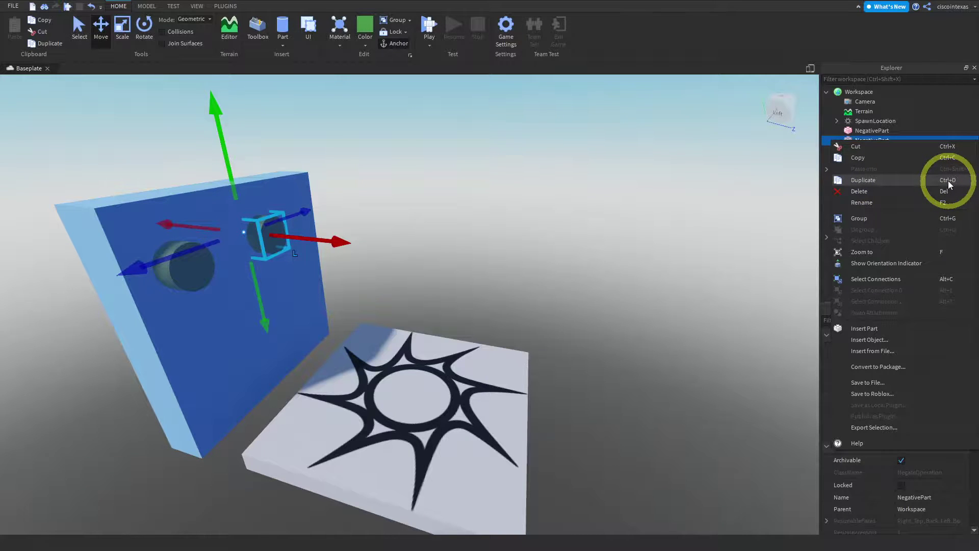
left_click(856, 180)
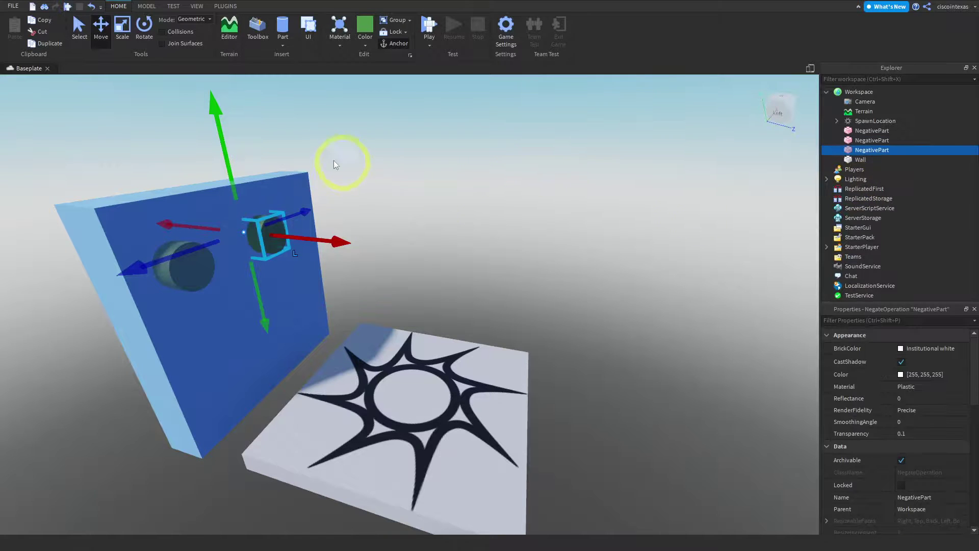
left_click_drag(218, 109, 229, 202)
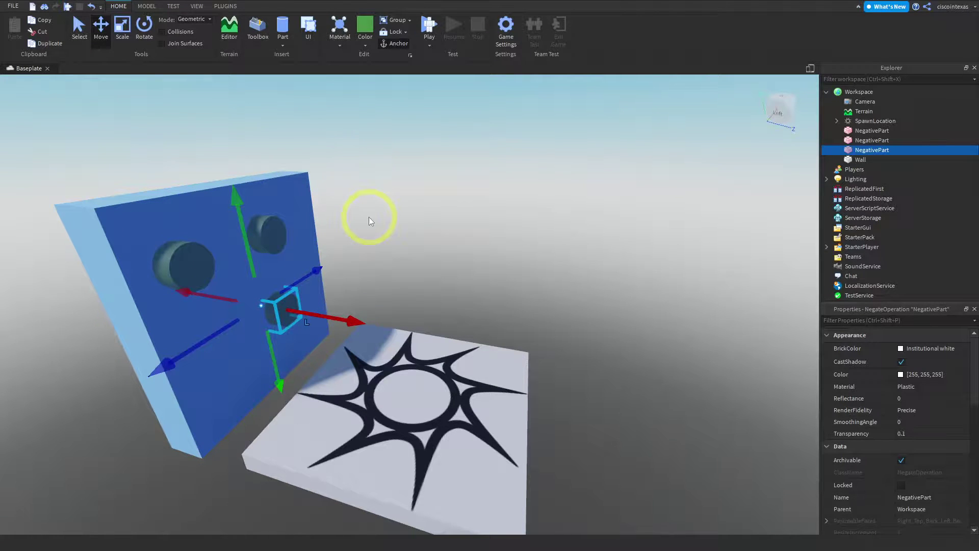
key("ctrl+d")
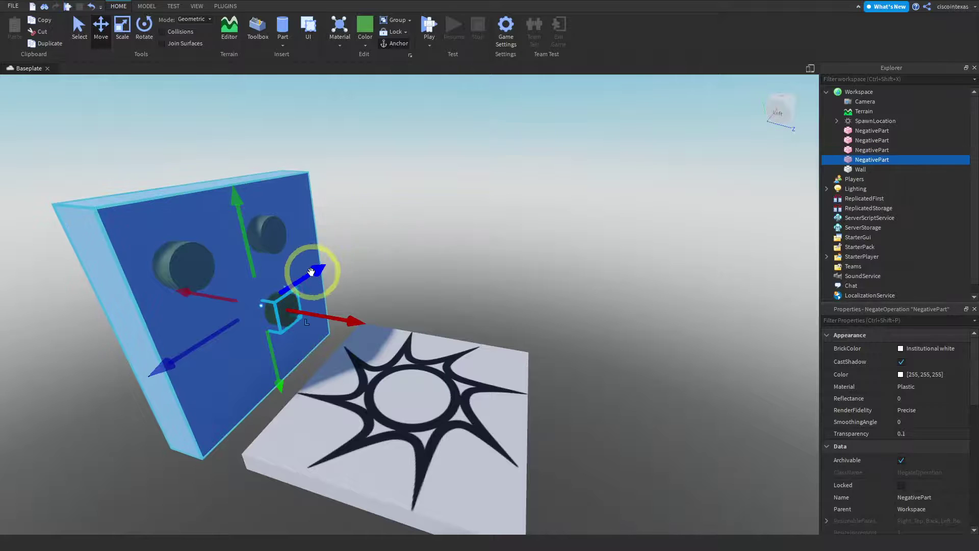
left_click_drag(310, 272, 256, 308)
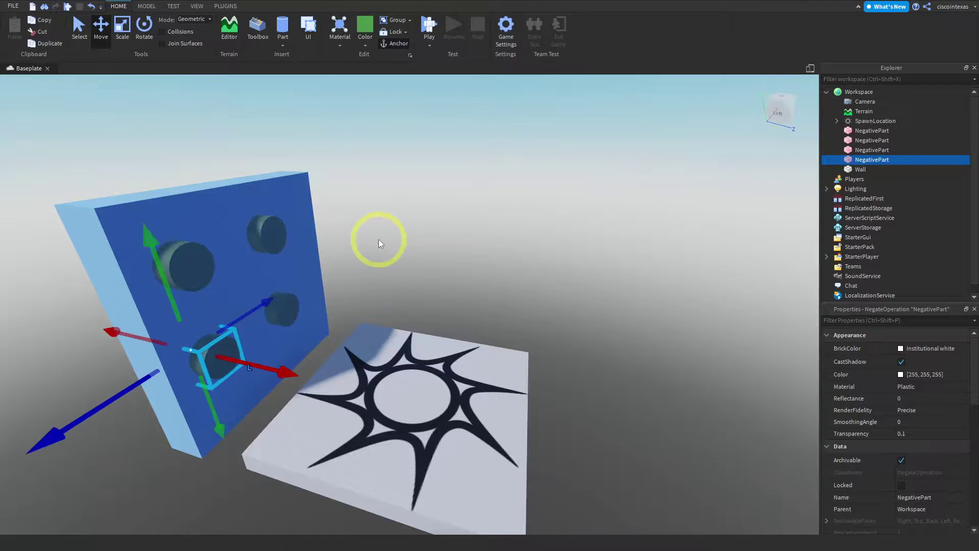
left_click(370, 216)
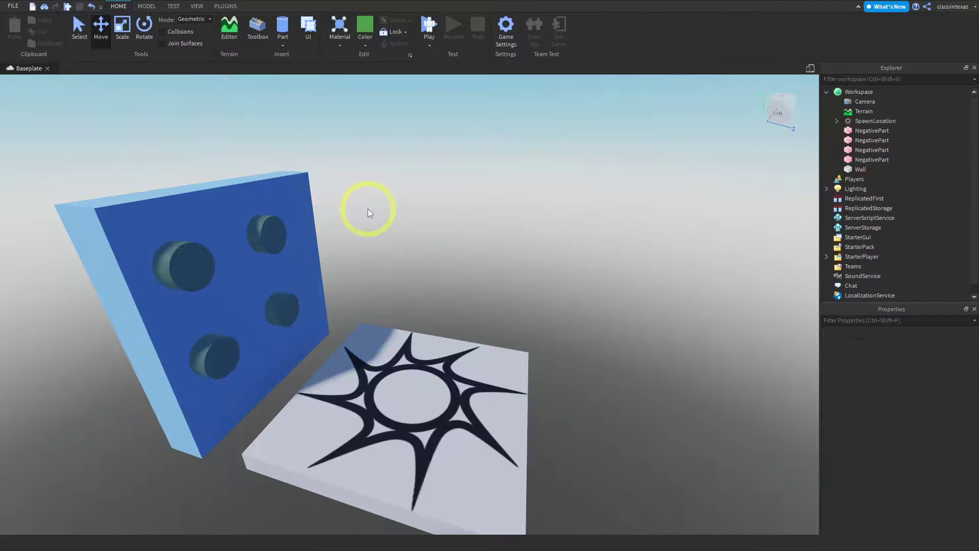
Union the wall with all four negative cylinders to cut four round windows, and view the holes from the front.
right_click(368, 209)
left_click(354, 196)
right_click_drag(353, 195, 411, 191)
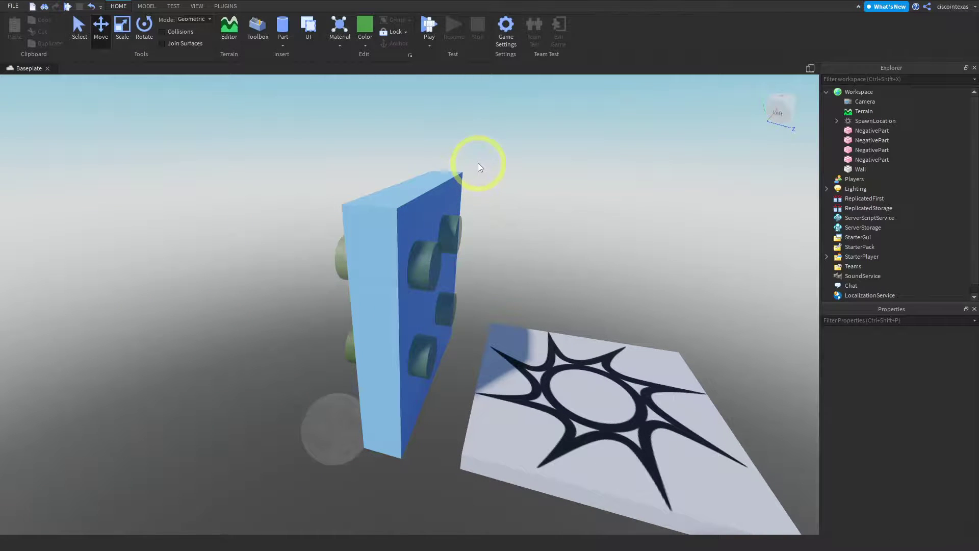
left_click_drag(426, 233, 331, 401)
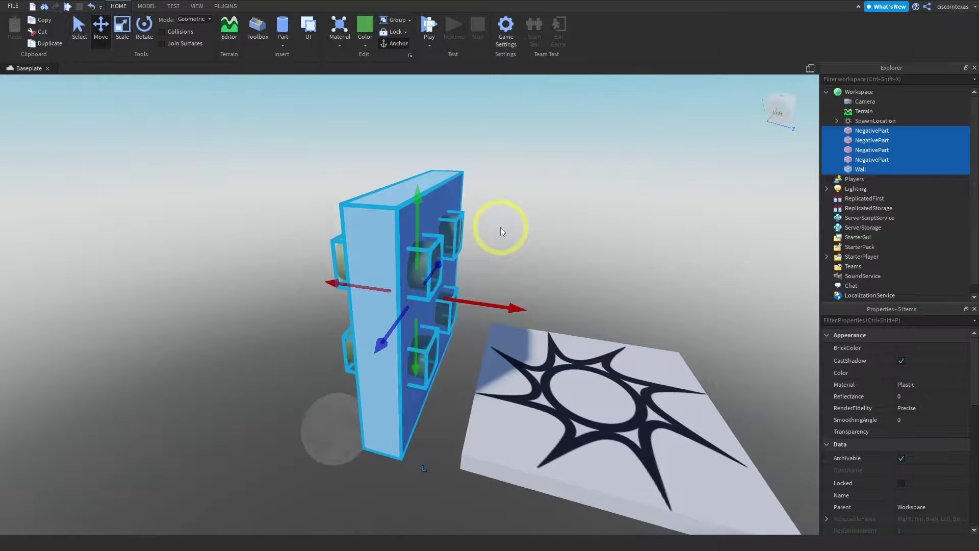
left_click(147, 6)
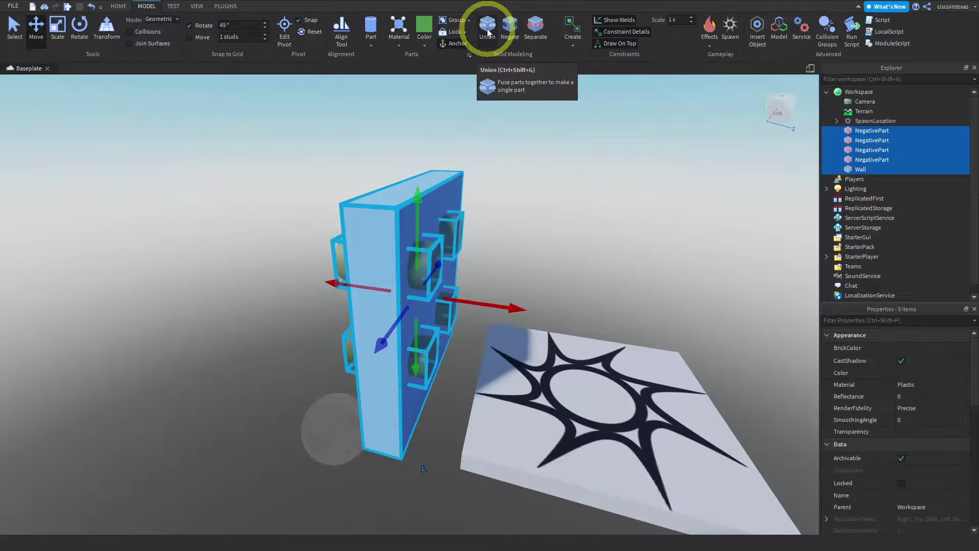
left_click(488, 33)
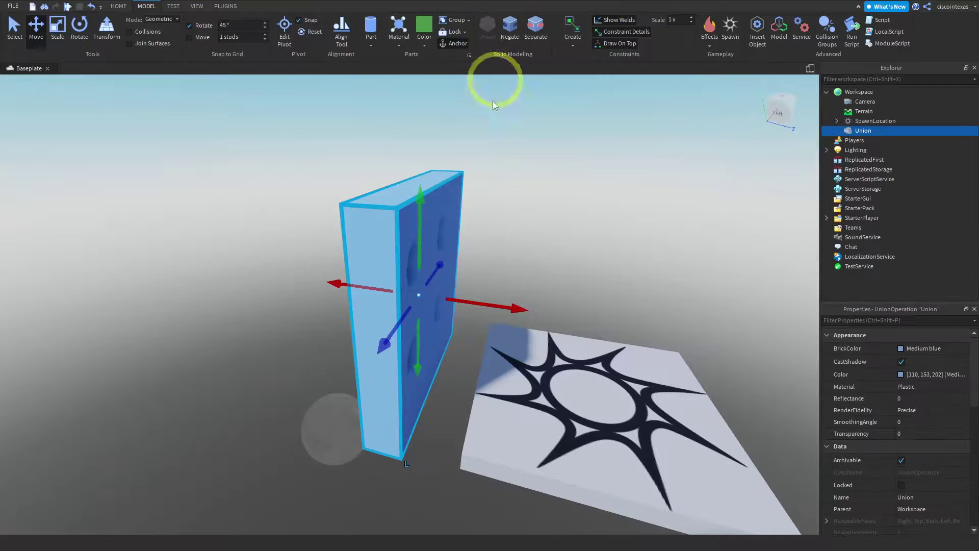
left_click(542, 211)
right_click_drag(542, 211, 366, 252)
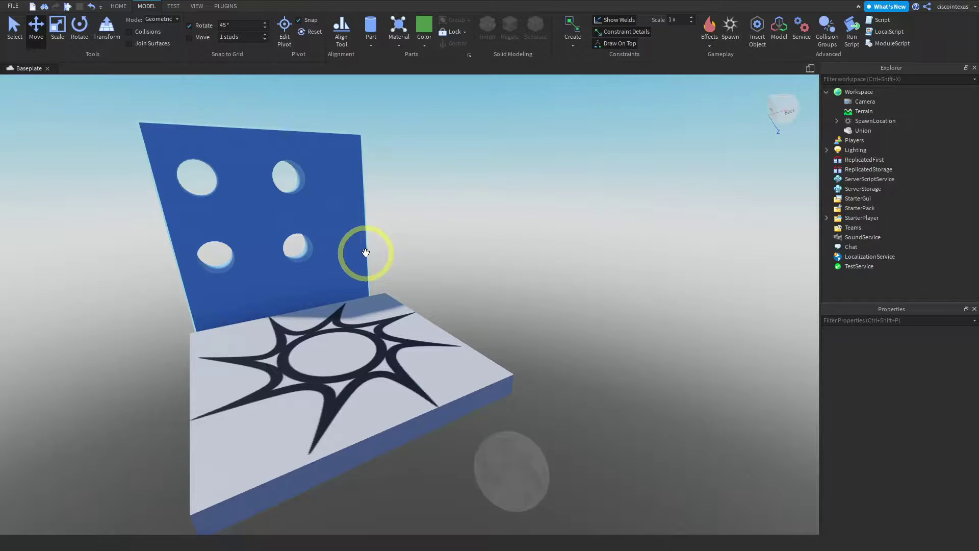
left_click(365, 252)
left_click(458, 214)
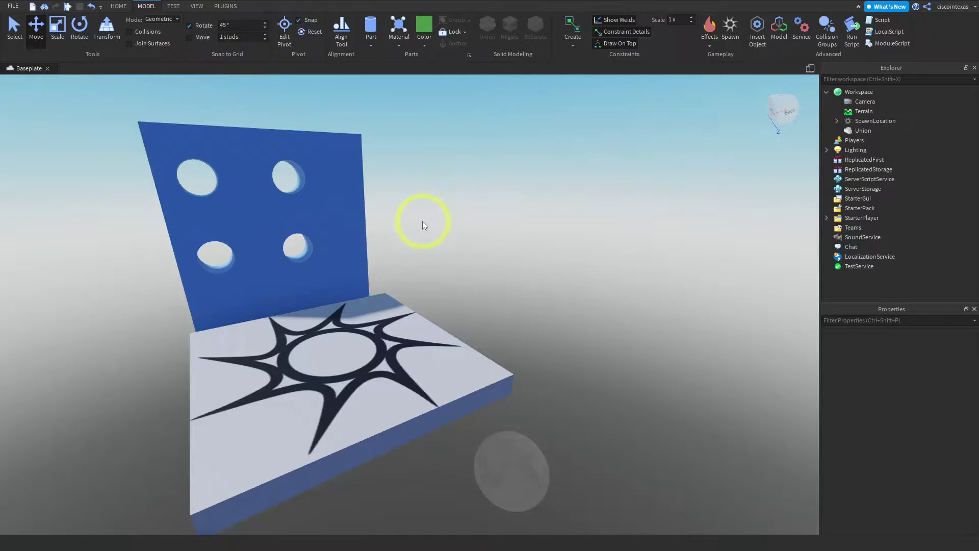
right_click_drag(402, 219, 404, 219)
right_click_drag(476, 207, 518, 213)
scroll(513, 217, "up", 3)
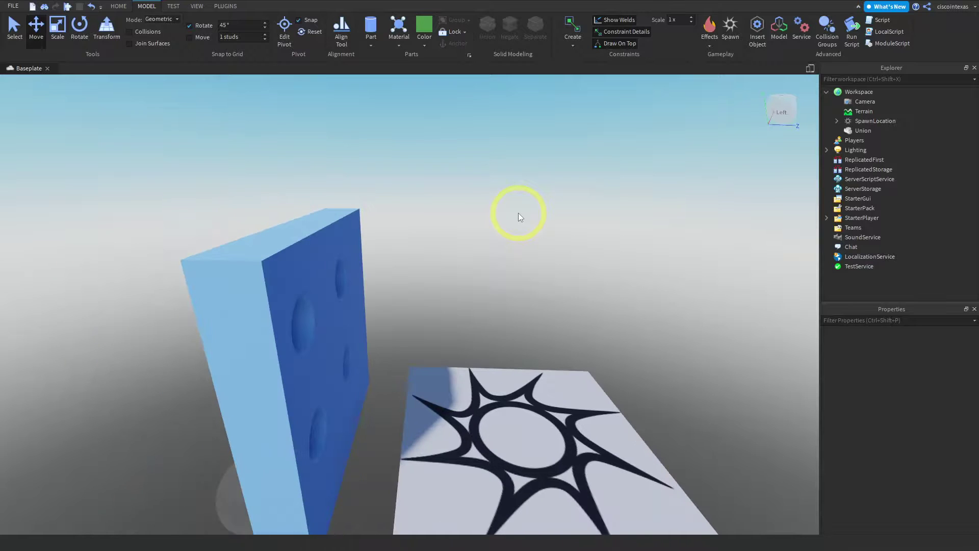
left_click(308, 257)
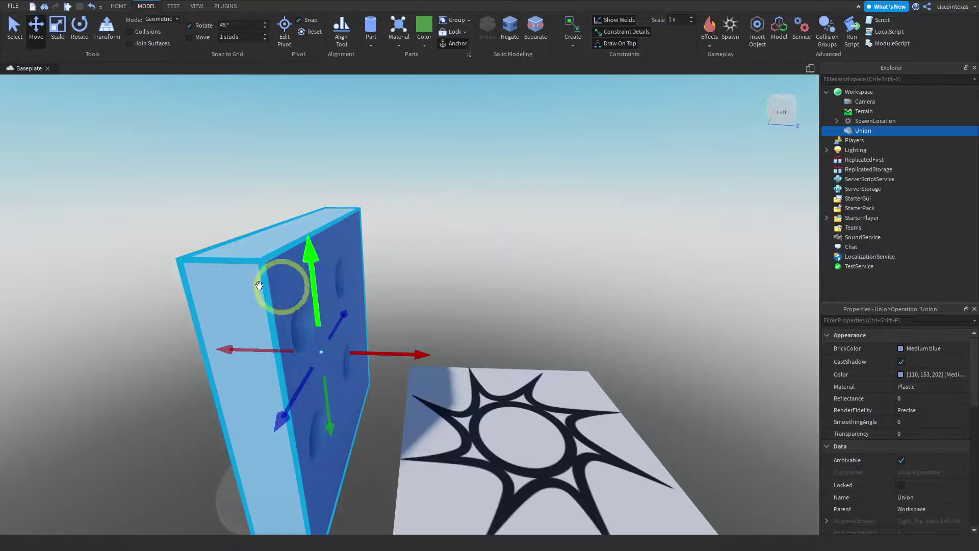
left_click(451, 231)
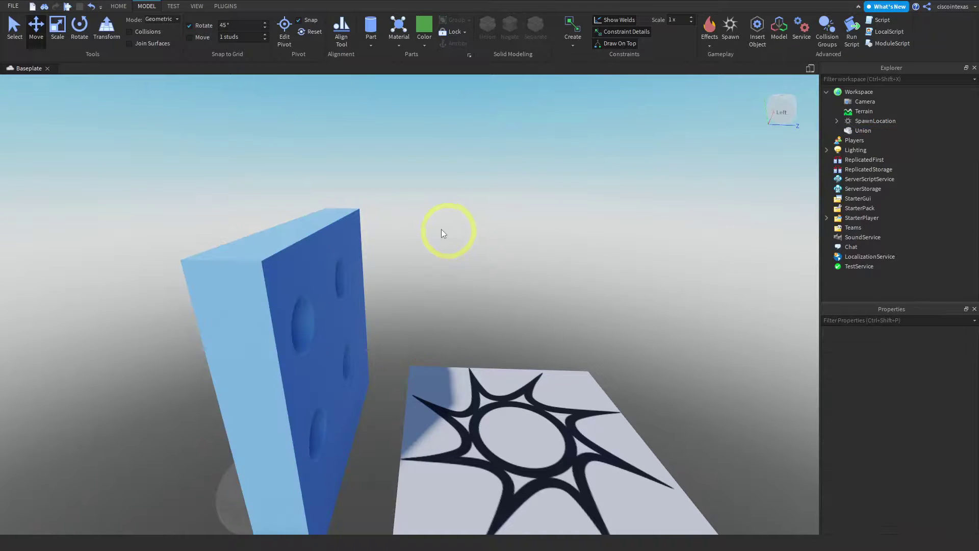
Insert a wedge part beside the wall and rotate it a quarter turn about the vertical axis.
left_click(372, 45)
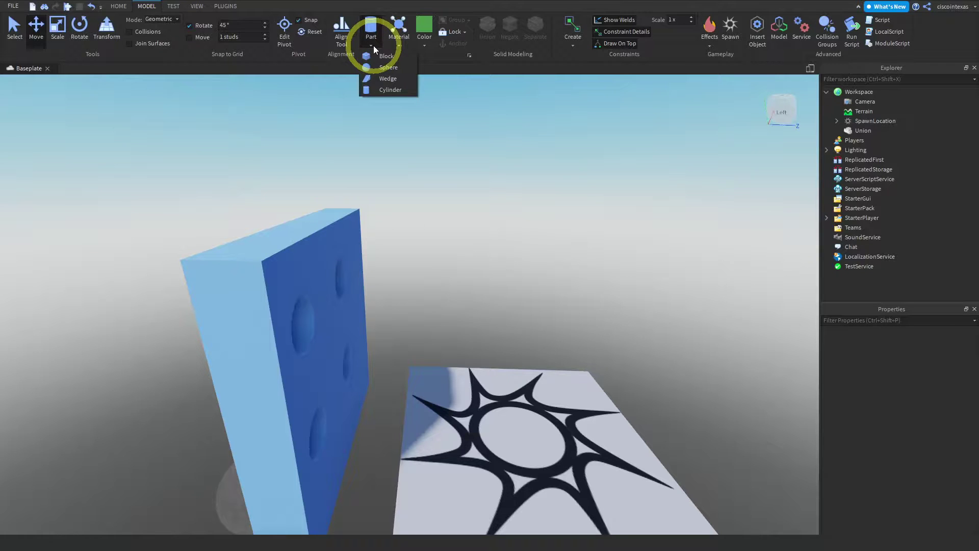
left_click(387, 78)
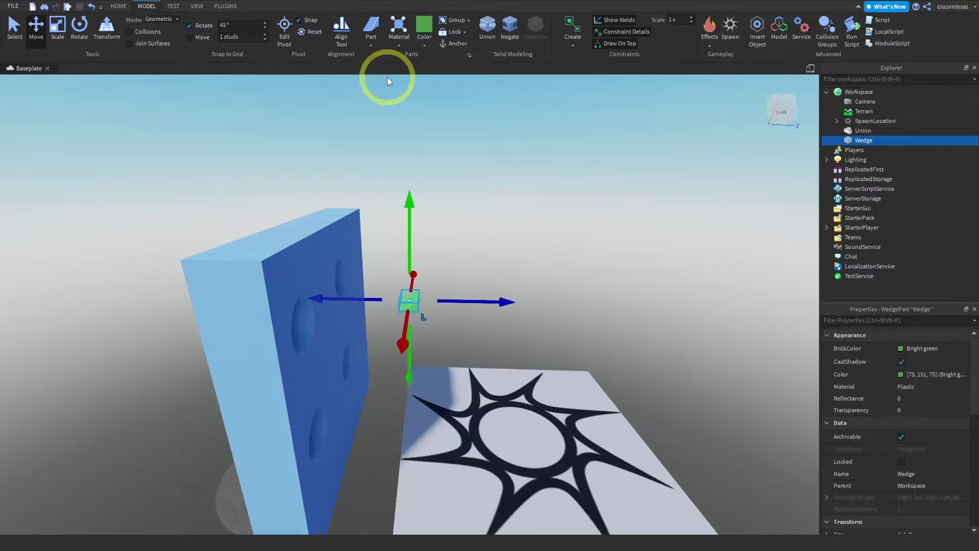
left_click(480, 261)
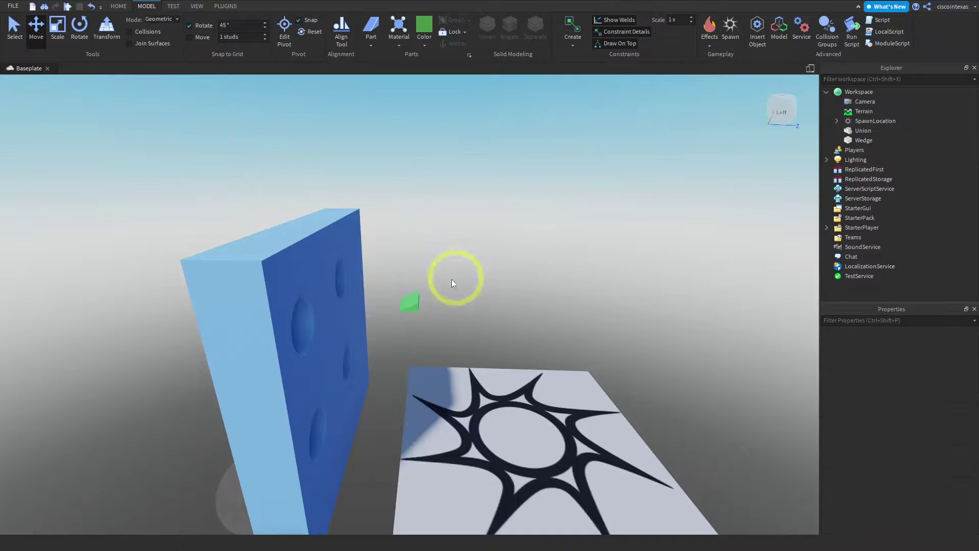
left_click(409, 300)
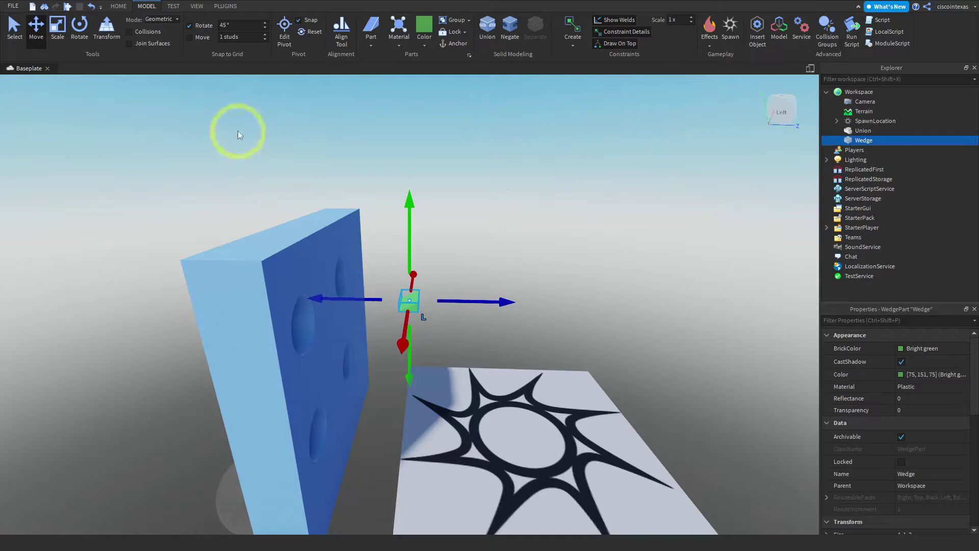
left_click(79, 37)
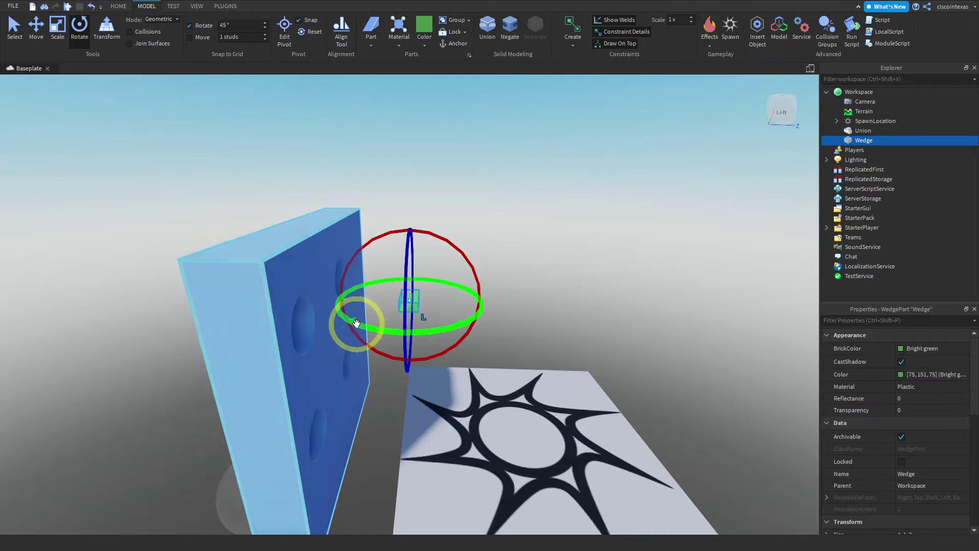
left_click_drag(356, 323, 436, 320)
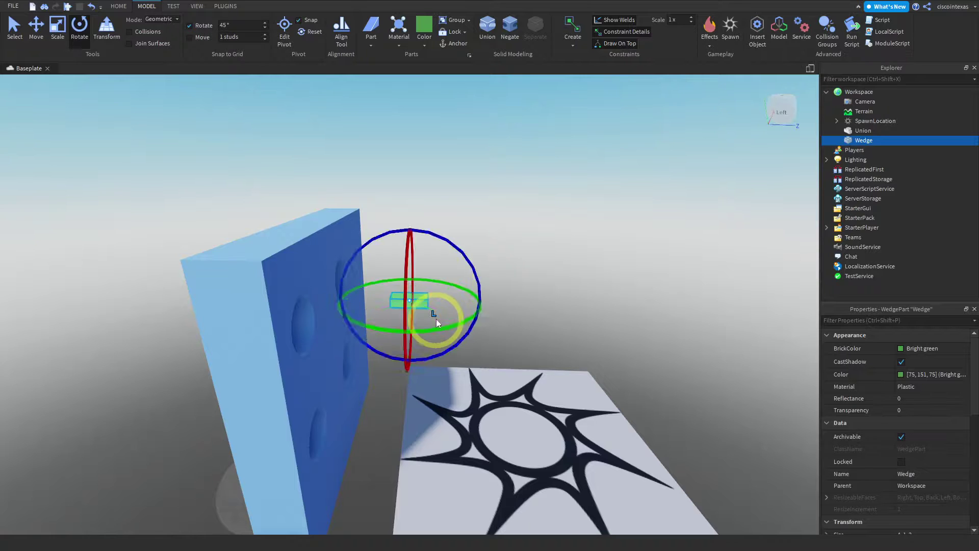
left_click(513, 267)
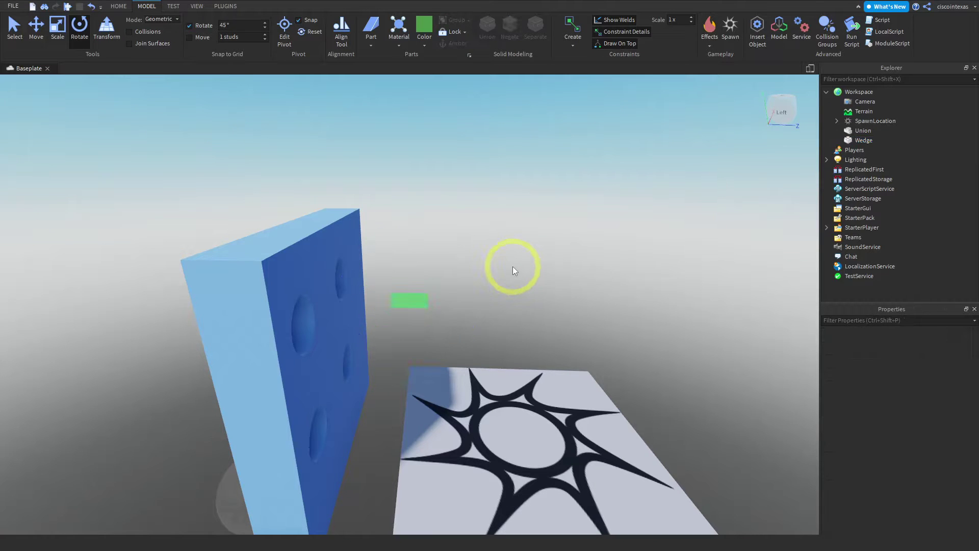
Scale the wedge up in length, height and width to form a large ramp-shaped block beside the wall.
left_click(411, 300)
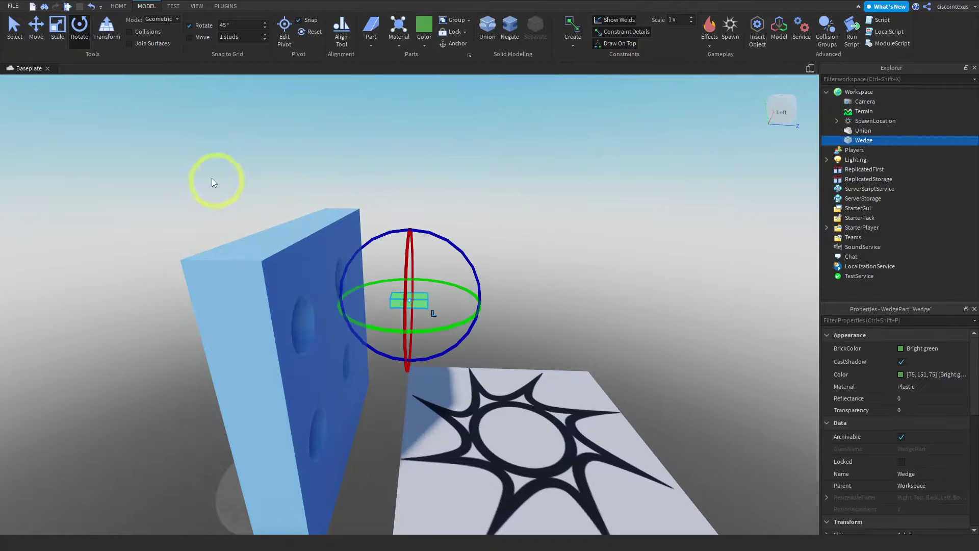
left_click(60, 35)
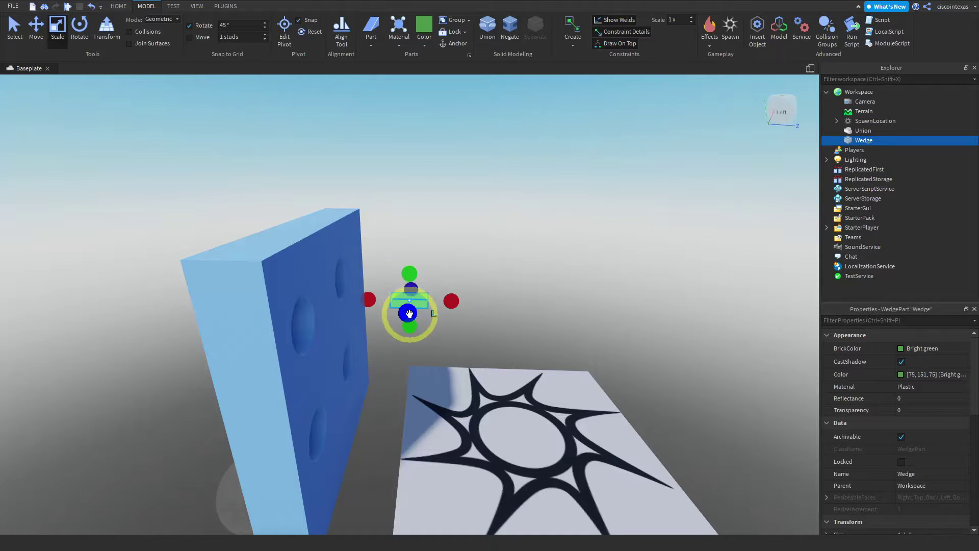
left_click_drag(408, 314, 403, 334)
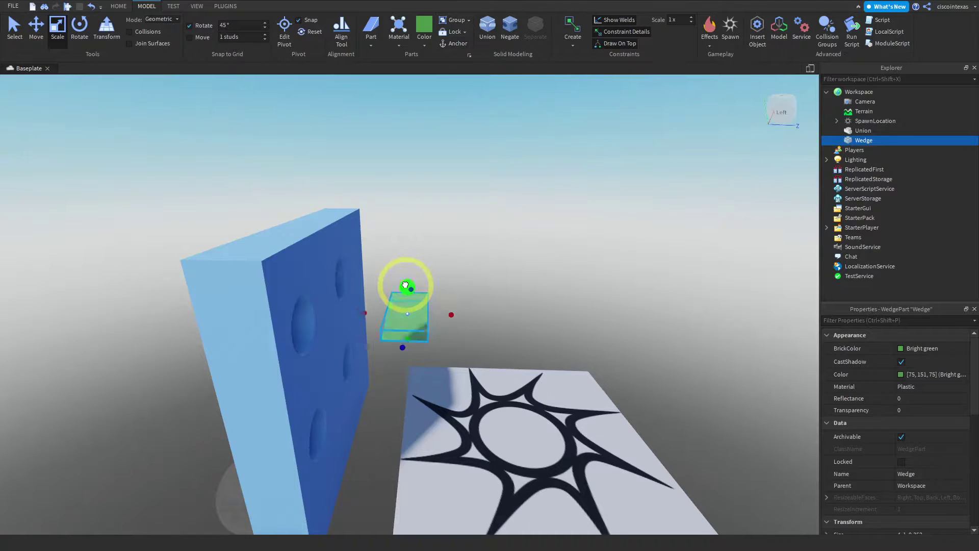
left_click_drag(405, 284, 406, 238)
left_click(488, 258)
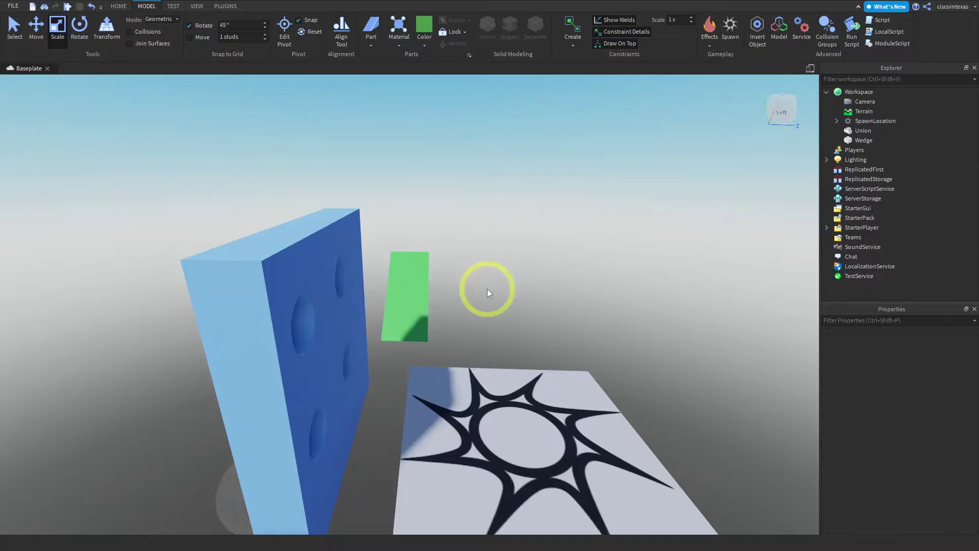
left_click(421, 298)
left_click_drag(451, 290, 531, 265)
left_click(543, 260)
right_click_drag(521, 277, 465, 284)
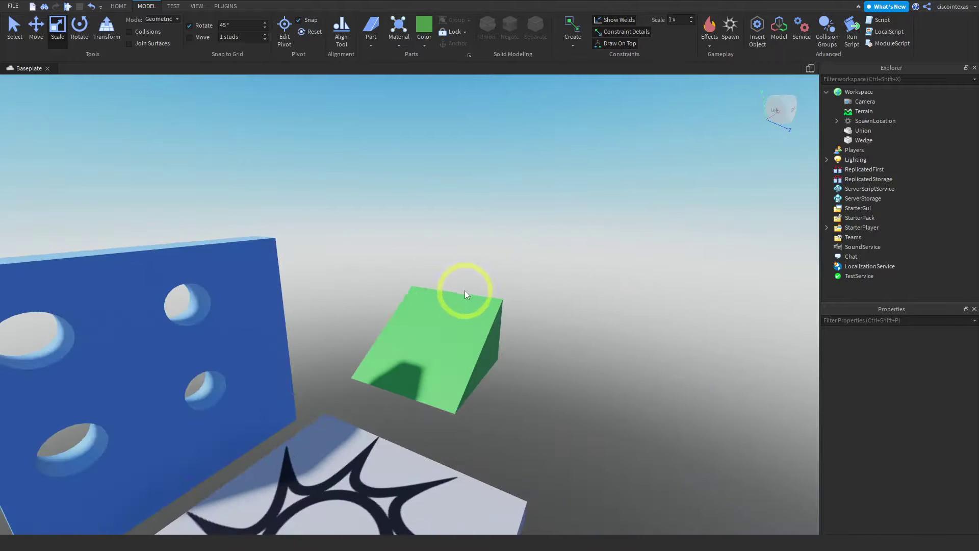
Move the wedge into the wall's side edge below the upper window so it passes through the full wall thickness.
left_click(446, 332)
left_click(36, 32)
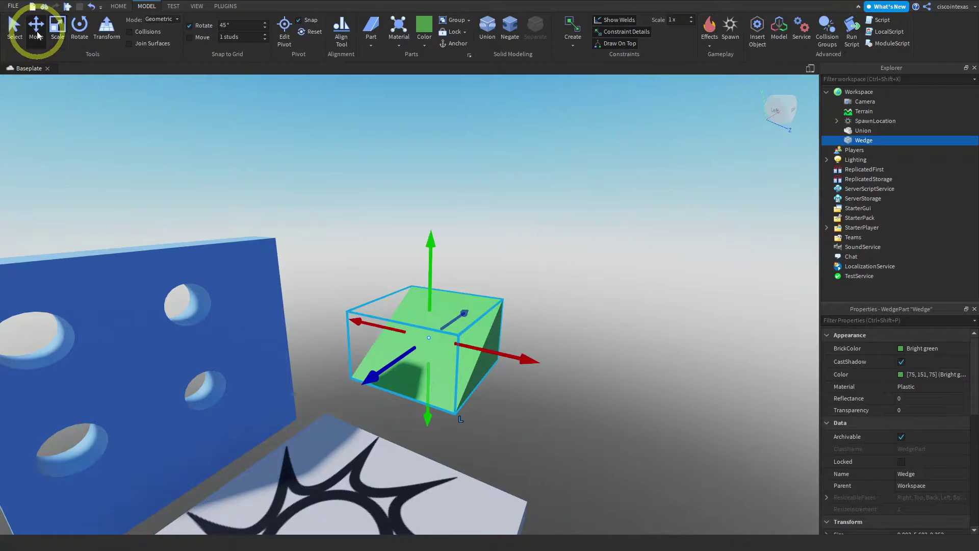
left_click_drag(385, 368, 350, 393)
left_click_drag(503, 382, 331, 315)
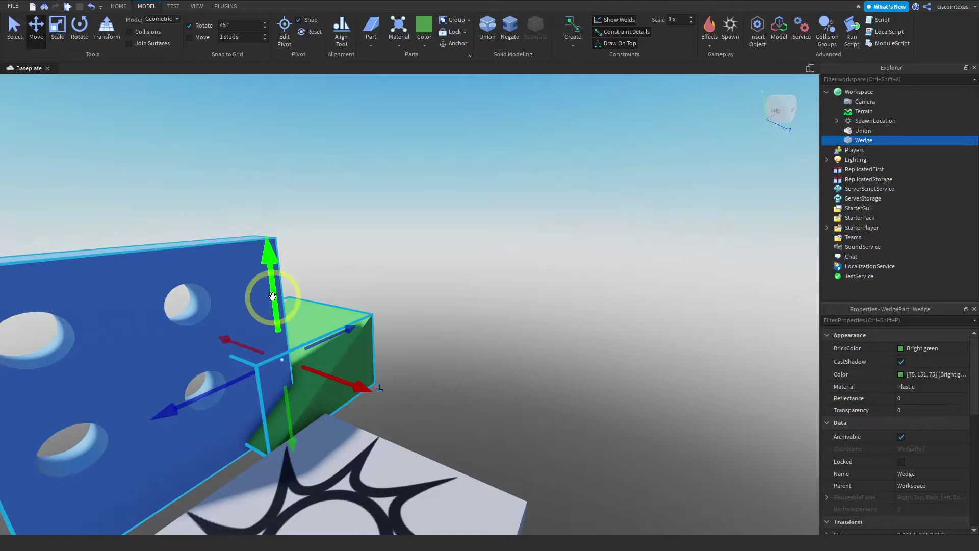
left_click_drag(272, 296, 255, 278)
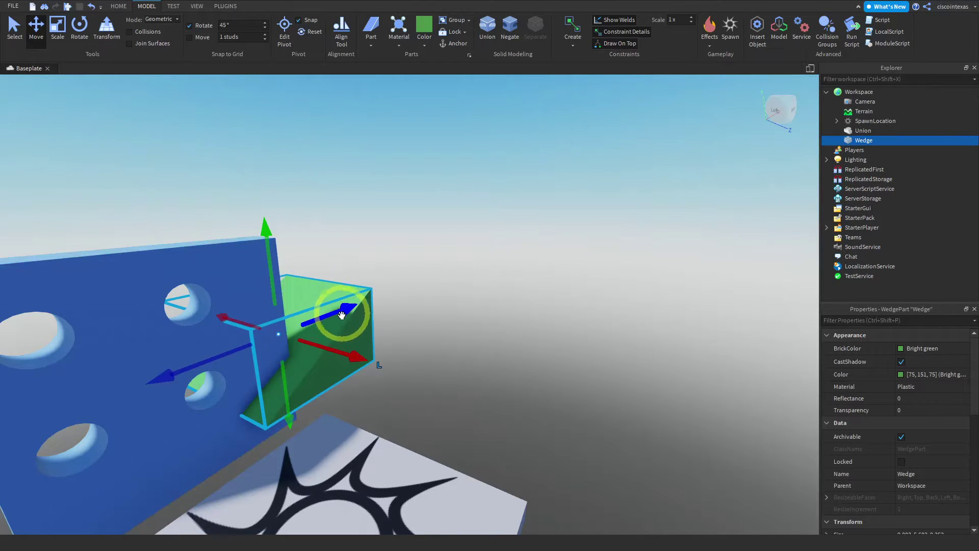
left_click_drag(338, 312, 323, 328)
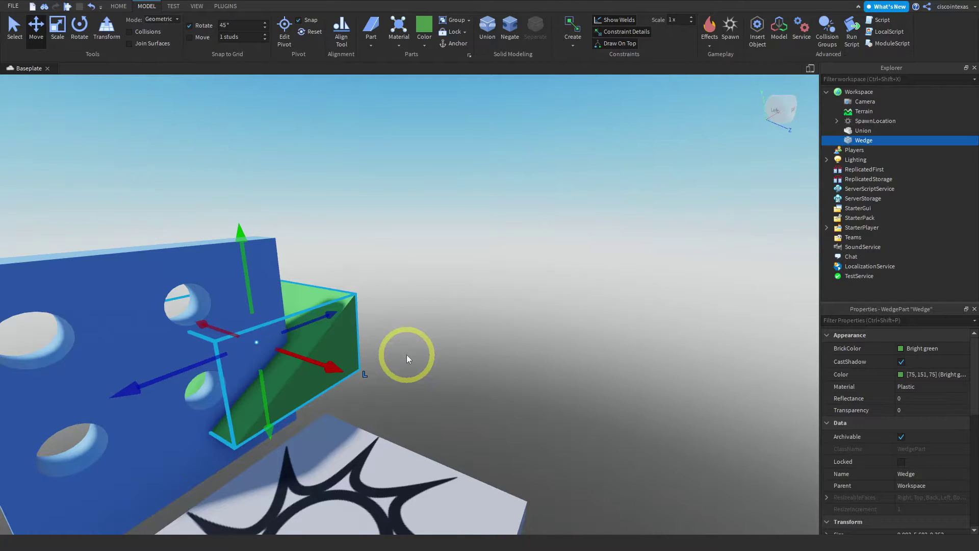
left_click(420, 340)
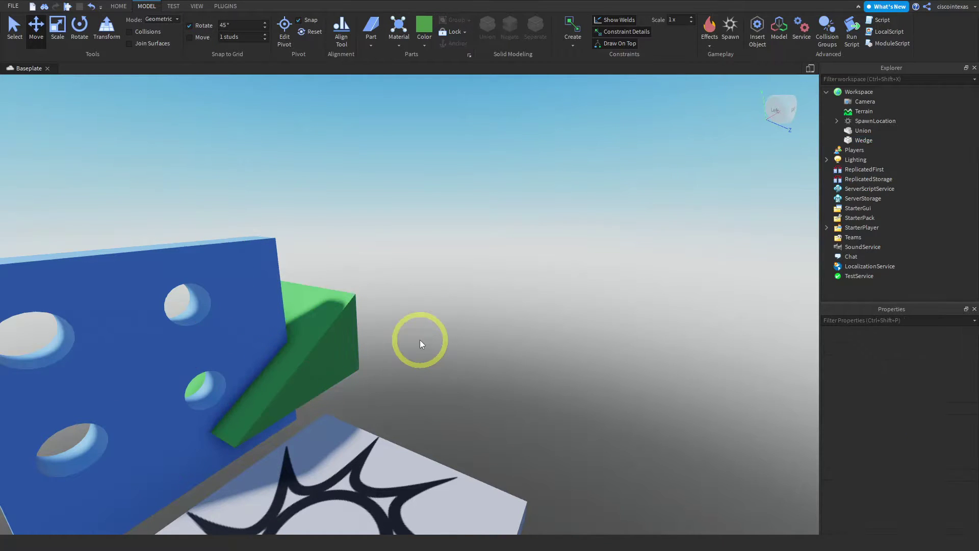
right_click_drag(420, 339, 267, 240)
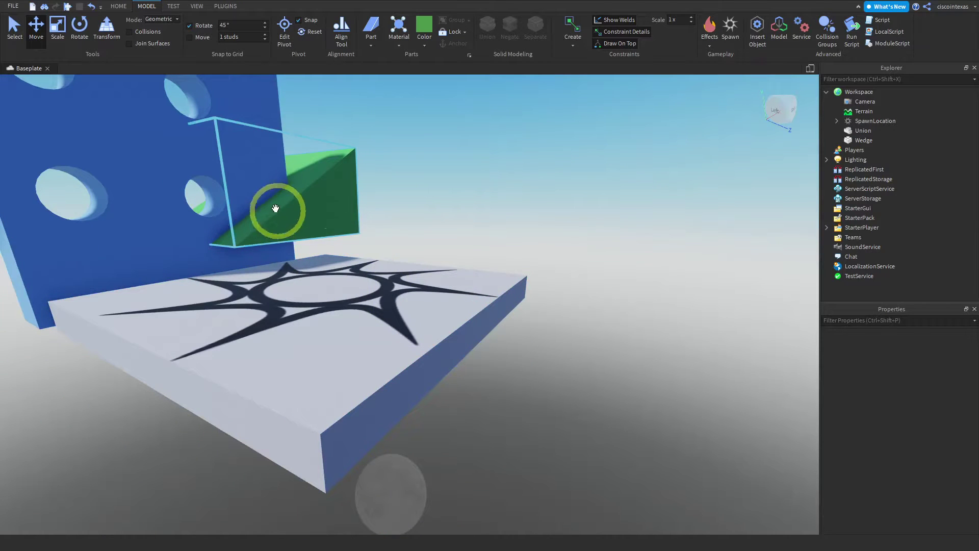
right_click_drag(399, 191, 399, 191)
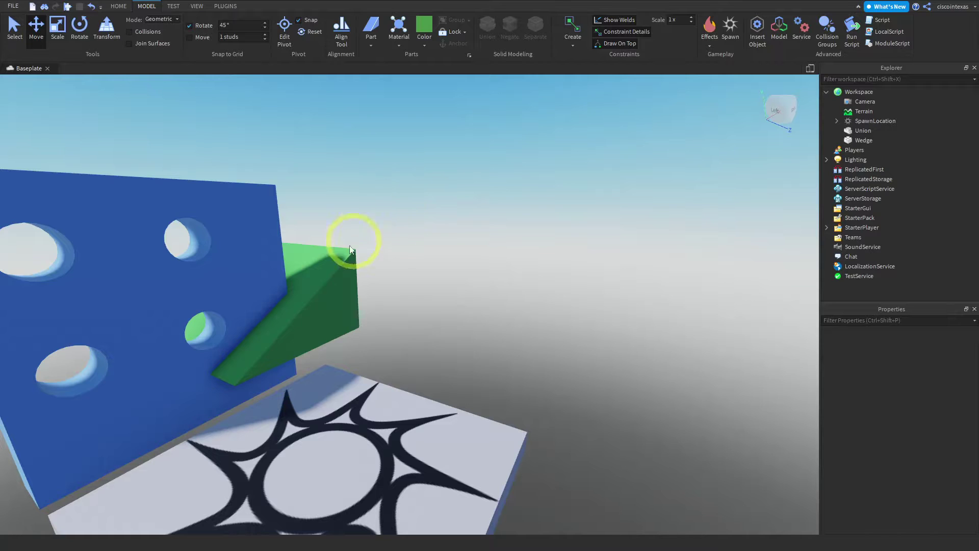
Negate the wedge that intersects the wall's side edge and clear the selection.
left_click(342, 266)
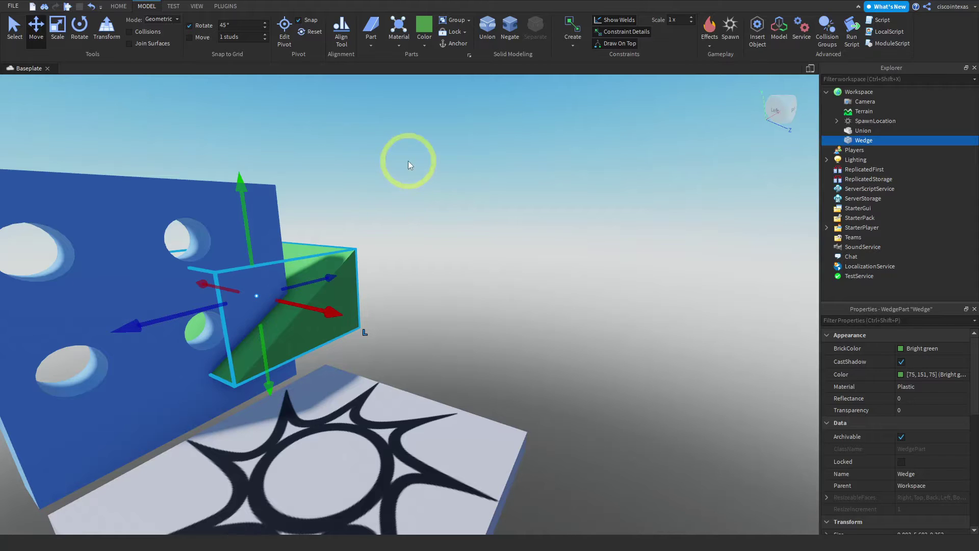
left_click(510, 32)
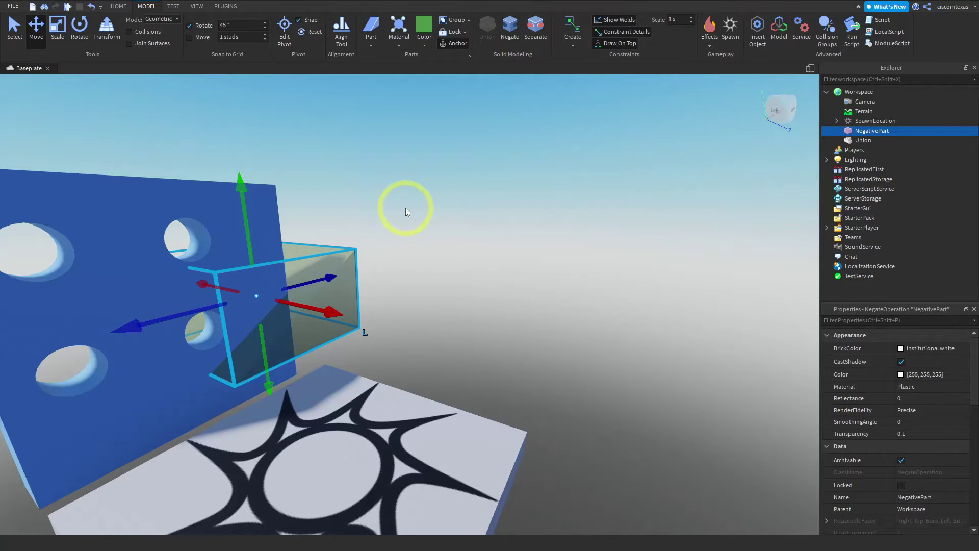
left_click(412, 188)
Union the wall with the negative wedge to cut an angled notch in its side edge, and view the cut from the front and above.
right_click_drag(411, 189, 618, 161)
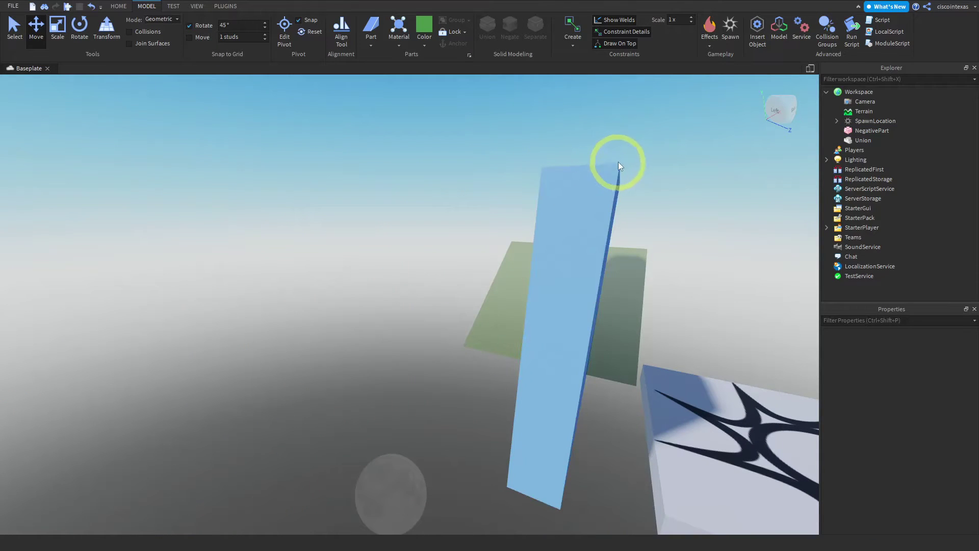
left_click(536, 231)
left_click(491, 346, "ctrl")
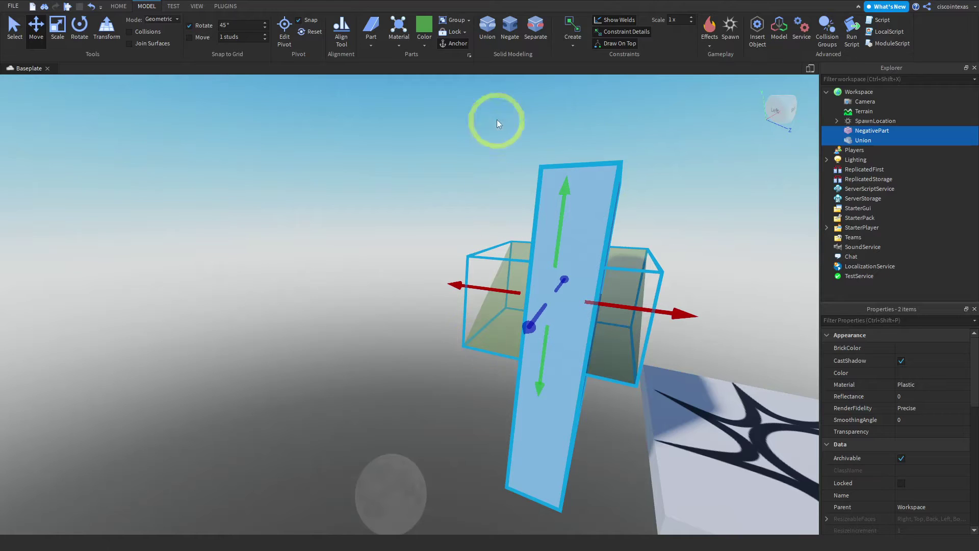
left_click(488, 28)
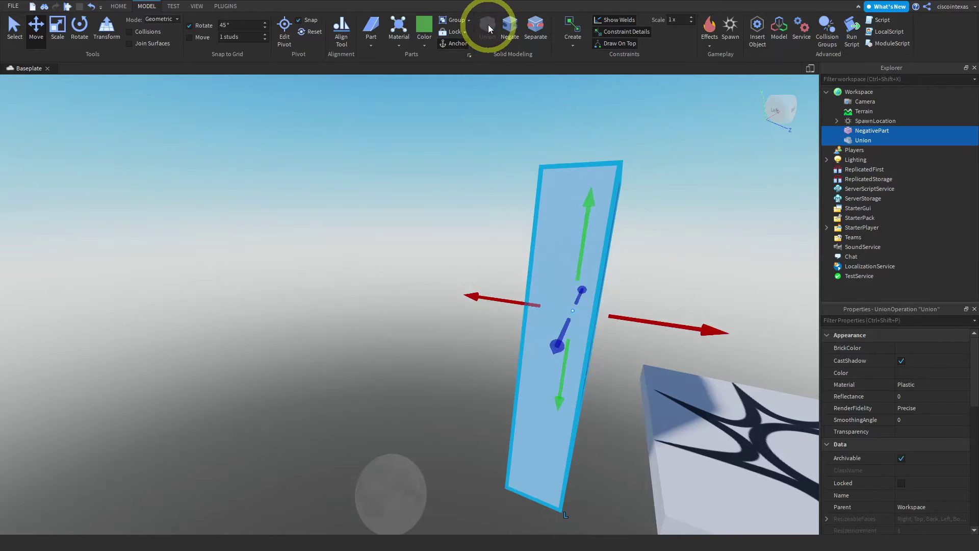
left_click(452, 208)
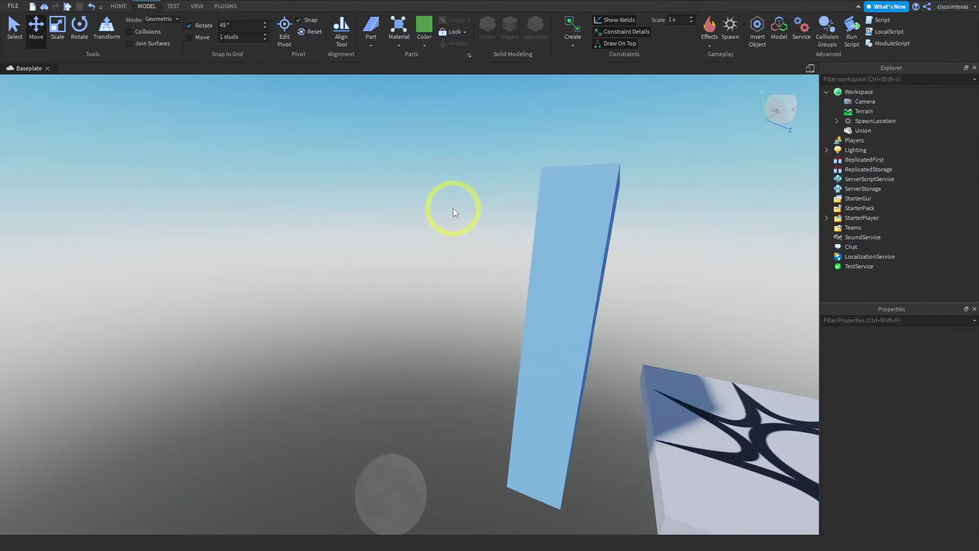
right_click_drag(453, 208, 357, 267)
key("a")
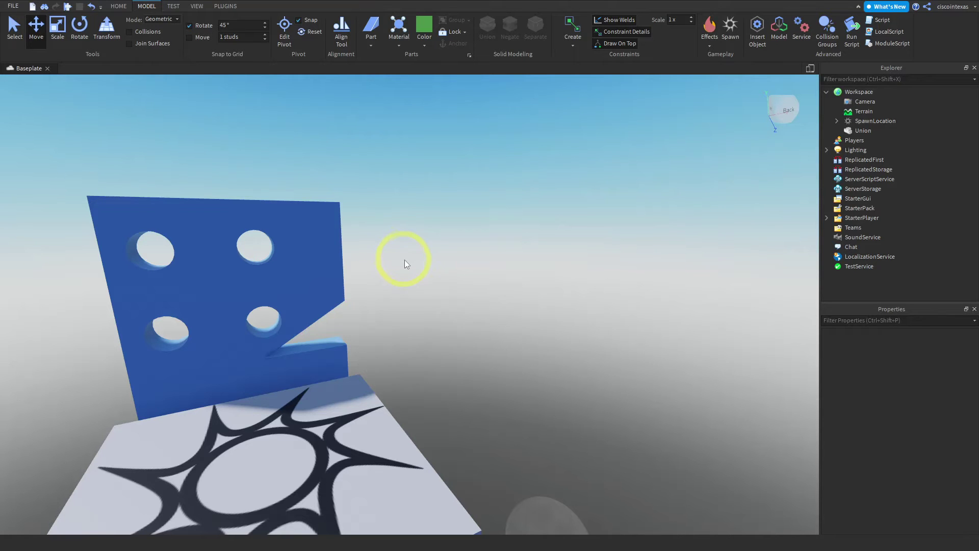
right_click_drag(387, 250, 402, 231)
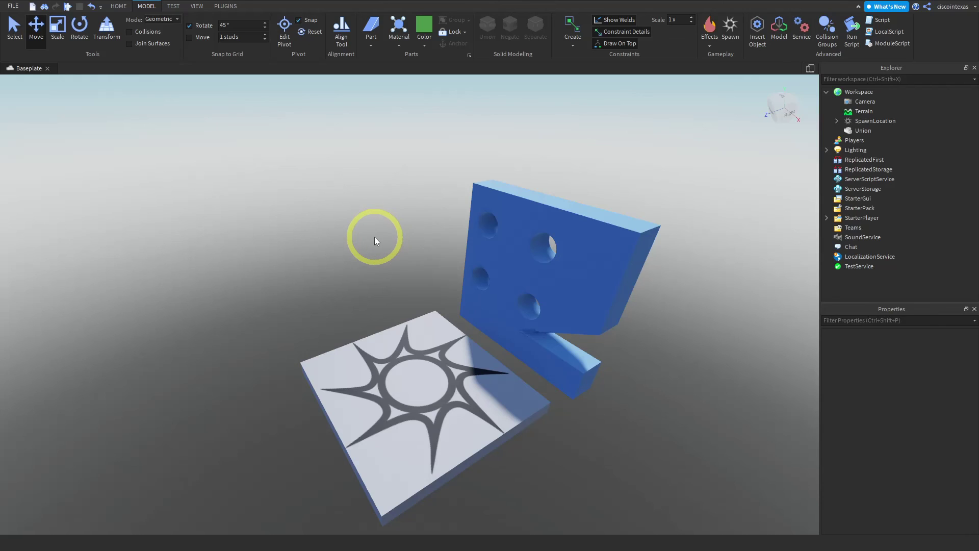